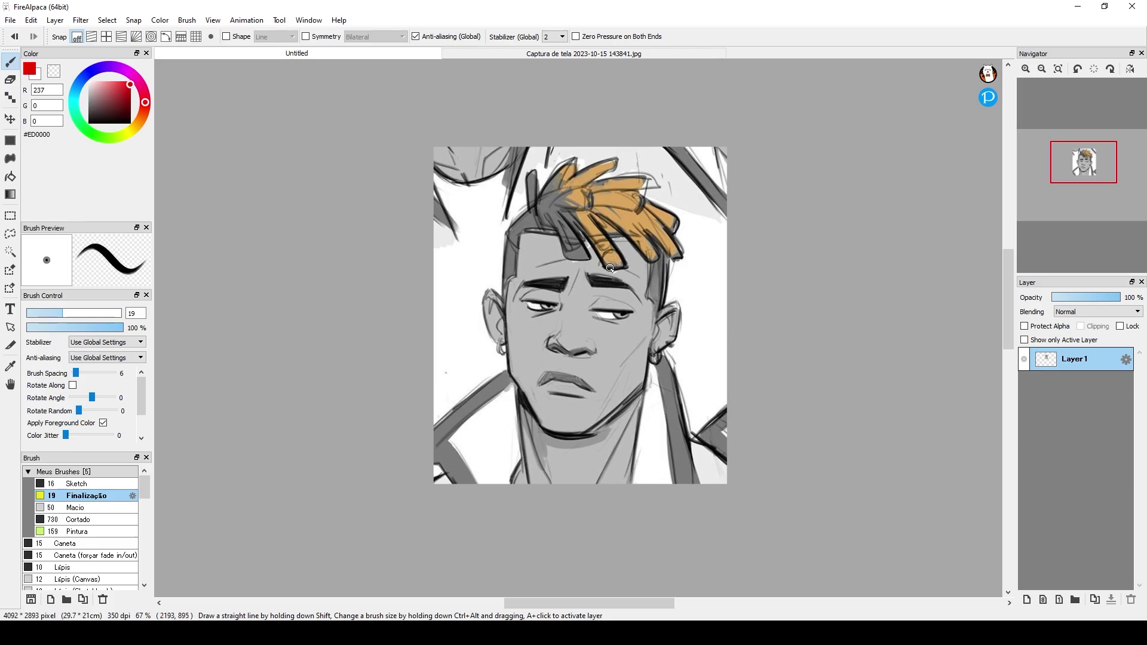
Circle the reference portrait's head with a temporary red oval and undo it
mouse_move(578, 181)
left_mouse_down()
mouse_move(524, 348)
mouse_move(667, 402)
left_mouse_up()
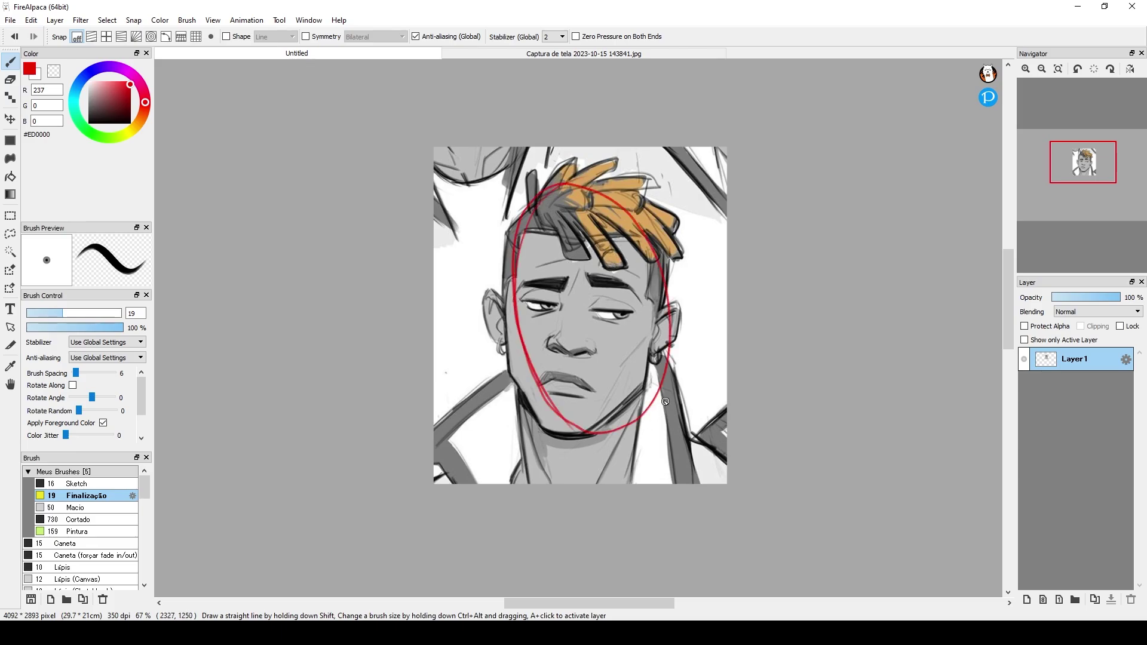
key("ctrl+z")
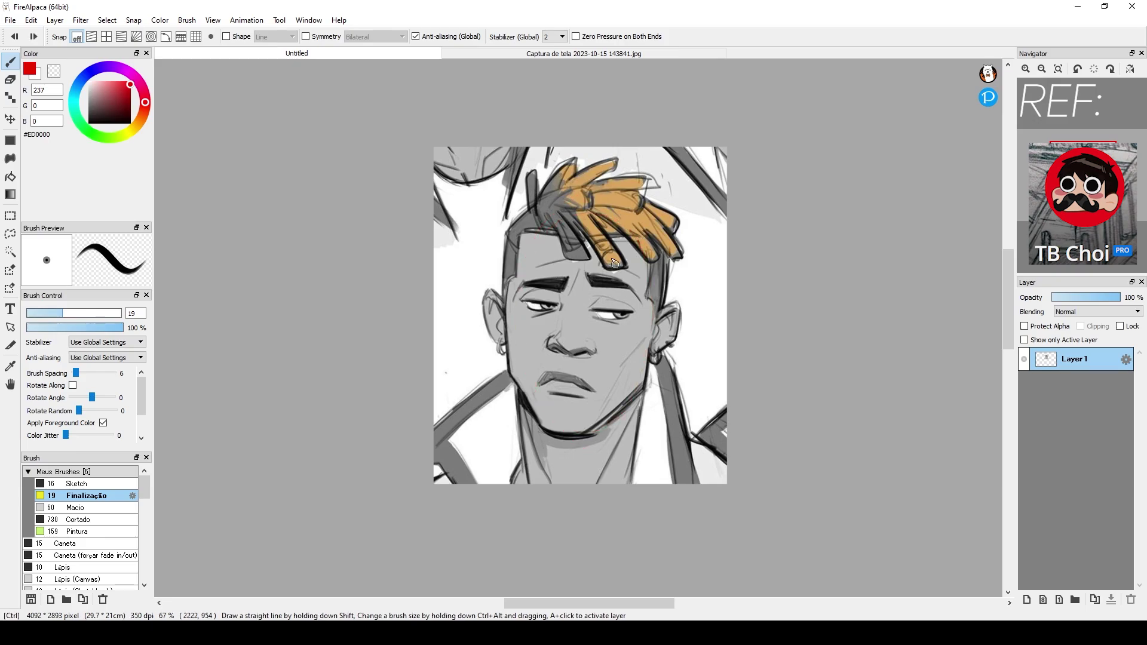
mouse_move(681, 254)
left_mouse_down()
mouse_move(708, 252)
mouse_move(688, 260)
mouse_move(700, 259)
left_mouse_up()
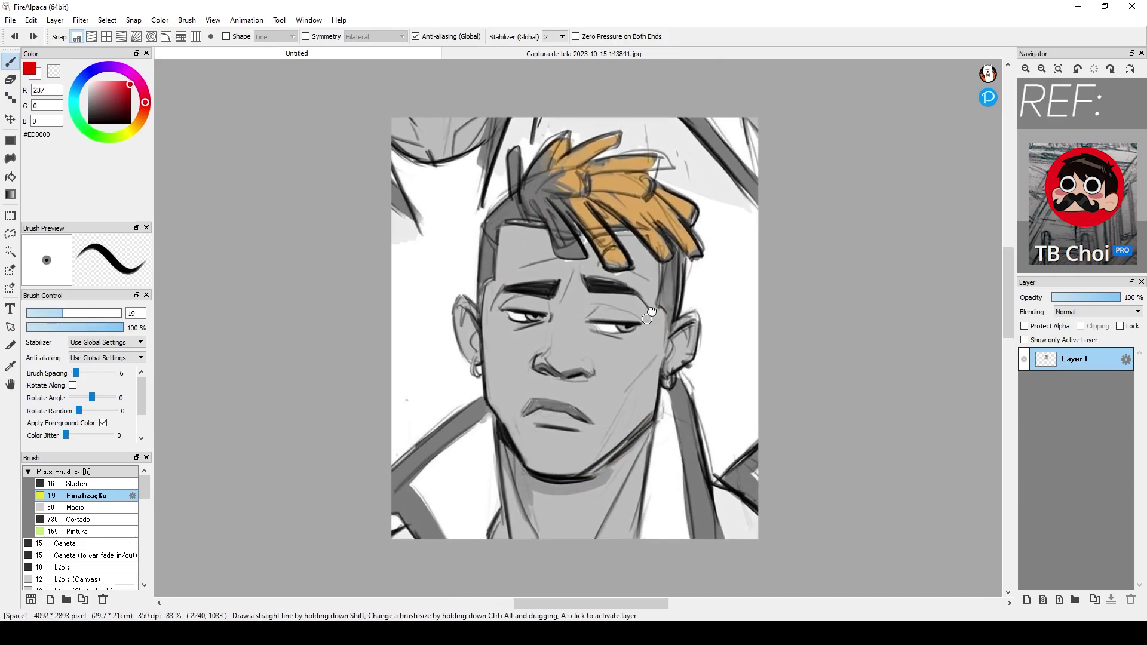
left_click_drag(631, 339, 640, 320)
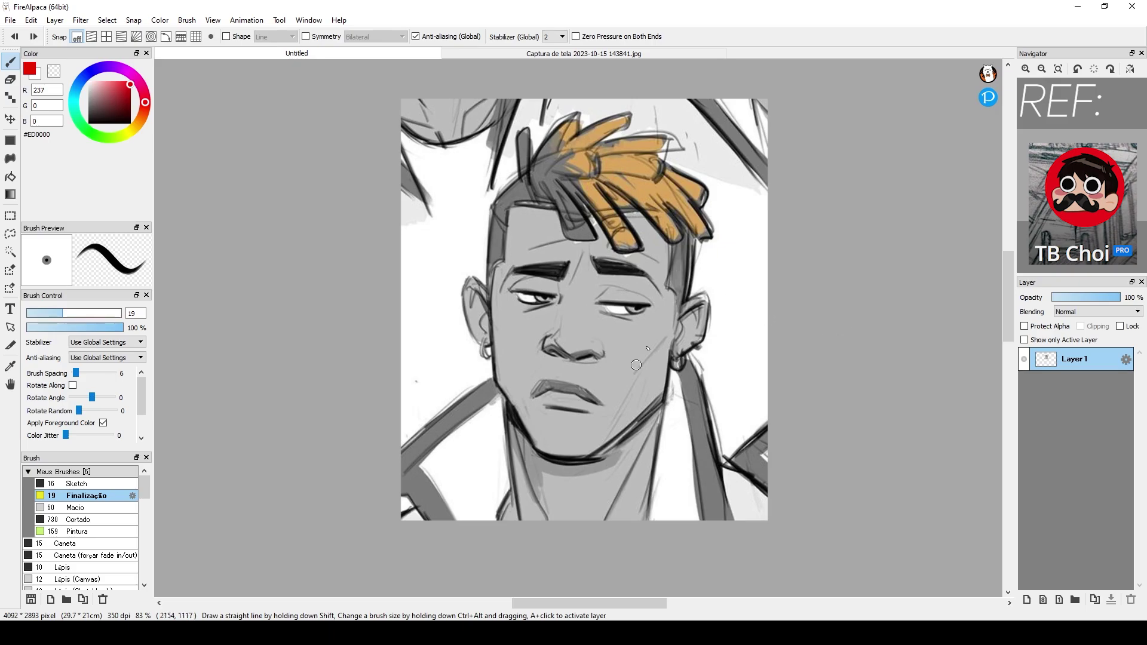
Trace the reference portrait's nose bridge and right-hand eye with temporary red strokes and undo them
mouse_move(547, 284)
left_mouse_down()
mouse_move(640, 295)
mouse_move(555, 351)
mouse_move(586, 335)
mouse_move(564, 297)
mouse_move(588, 295)
mouse_move(588, 337)
mouse_move(617, 334)
left_mouse_up()
key("ctrl+z")
key("ctrl+z")
mouse_move(600, 311)
left_mouse_down()
mouse_move(621, 298)
mouse_move(642, 311)
mouse_move(612, 300)
mouse_move(658, 310)
mouse_move(624, 317)
left_mouse_up()
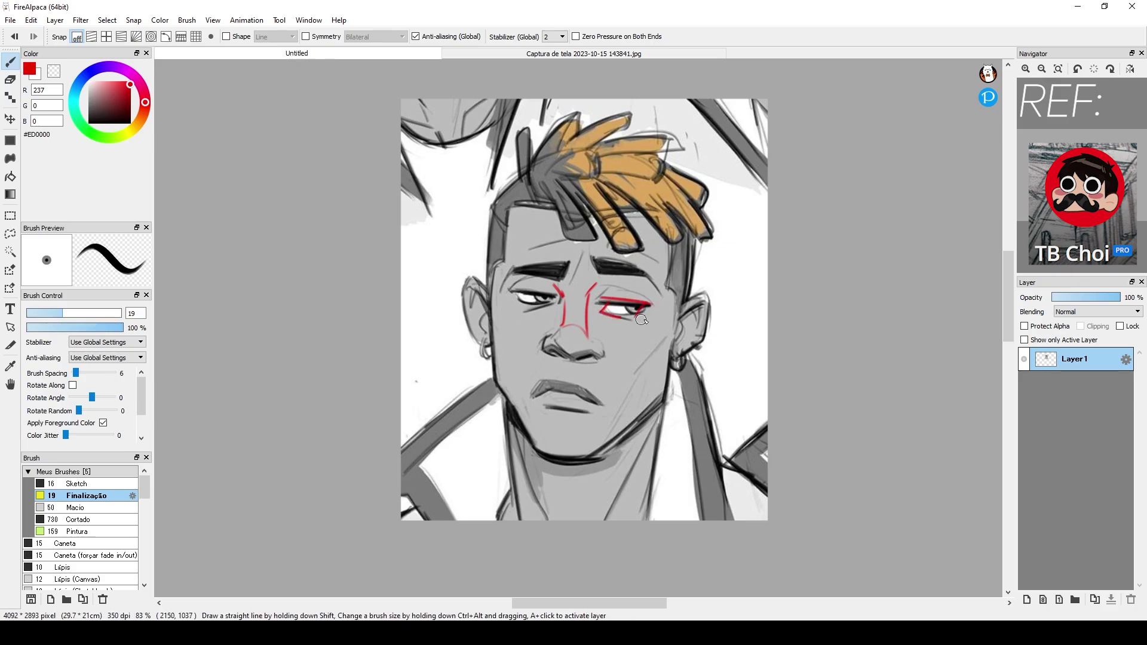
key("ctrl+z")
key("ctrl+z")
key("ctrl+z")
key("ctrl+z")
key("ctrl+z")
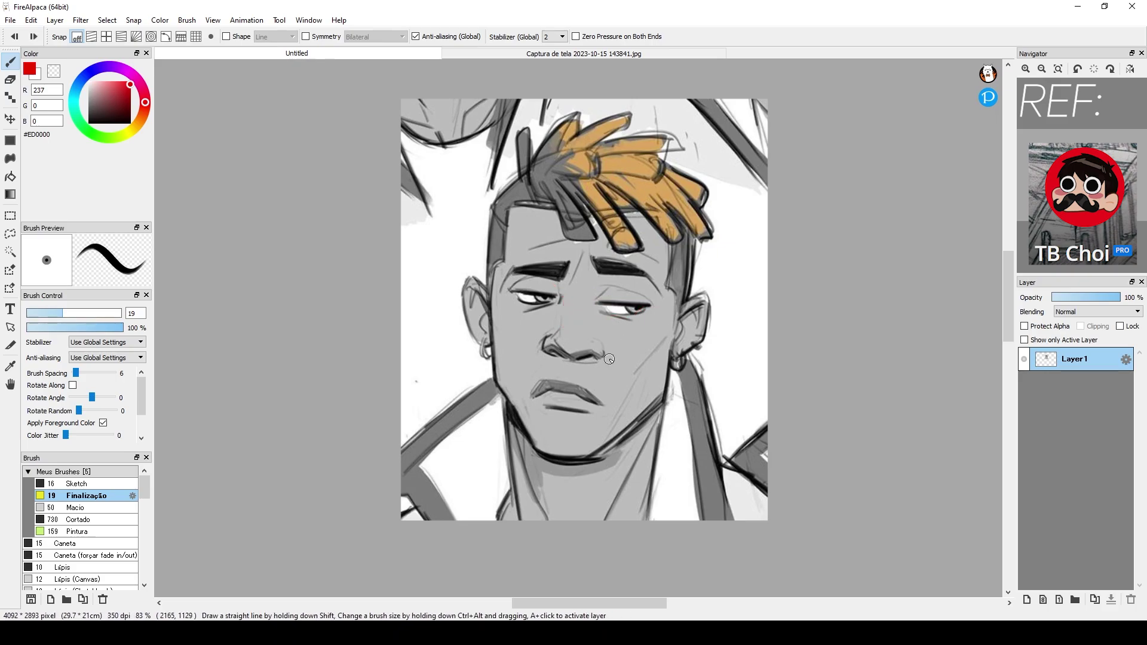
Mark the portrait's eyebrow area with short temporary red strokes and undo them
mouse_move(648, 270)
left_mouse_down()
mouse_move(595, 251)
mouse_move(511, 281)
mouse_move(529, 413)
mouse_move(656, 281)
left_mouse_up()
key("ctrl+z")
scroll(716, 356, "down", 2)
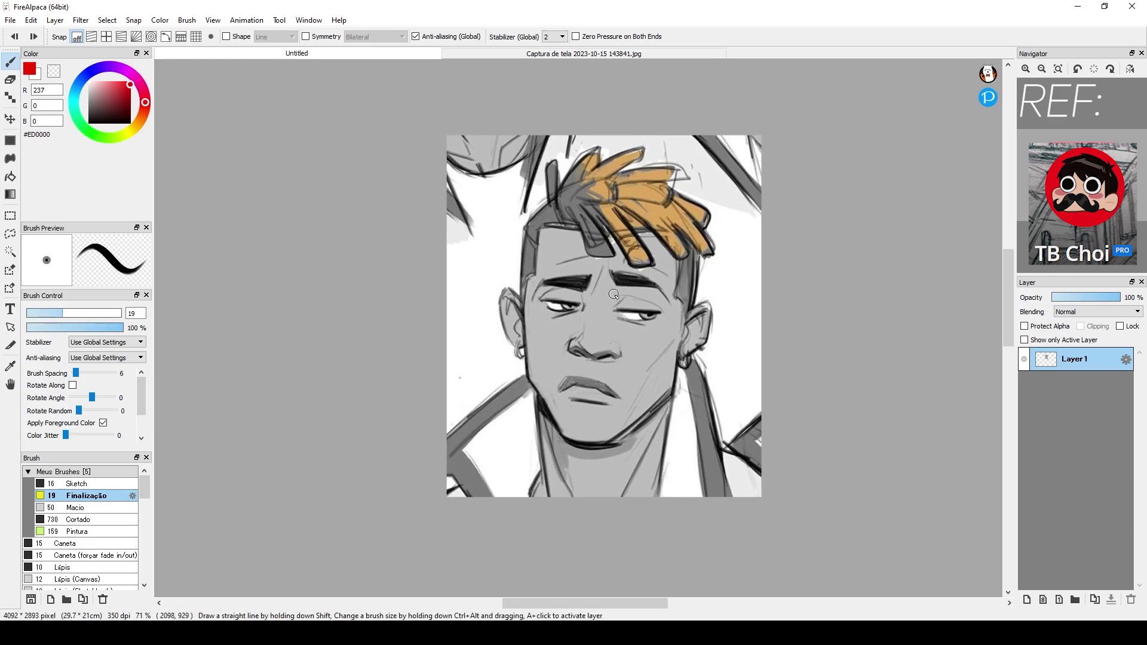
left_click_drag(589, 289, 598, 286)
key("ctrl+z")
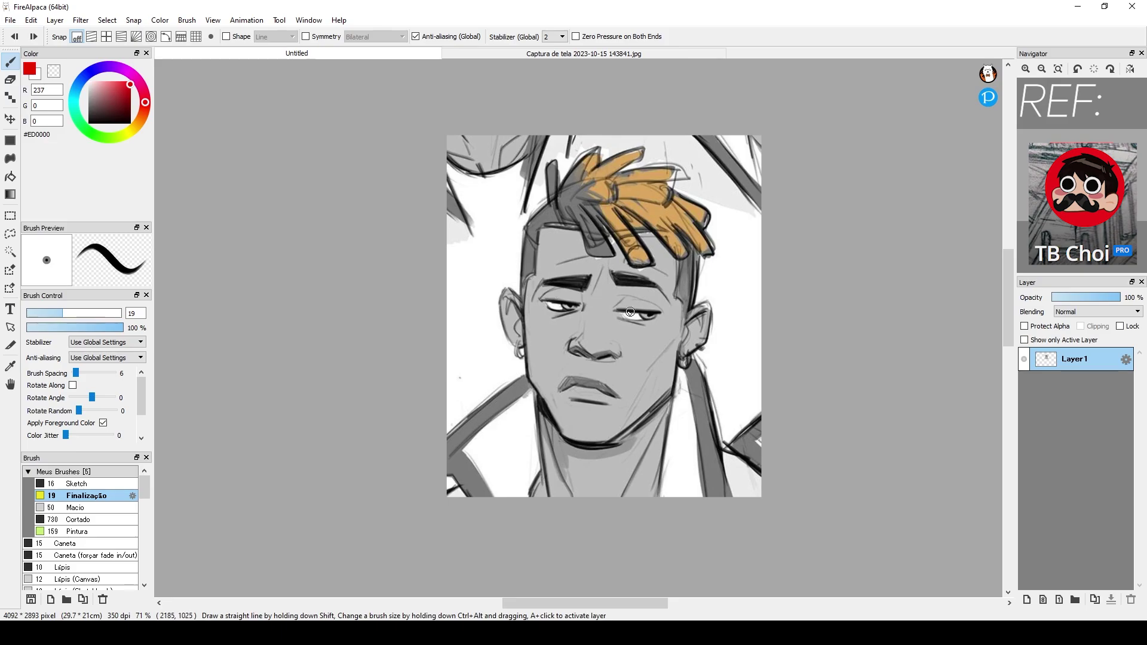
Mark both upper eyelids of the portrait with temporary red lines and undo them
left_click_drag(617, 308, 664, 311)
left_click_drag(541, 301, 632, 310)
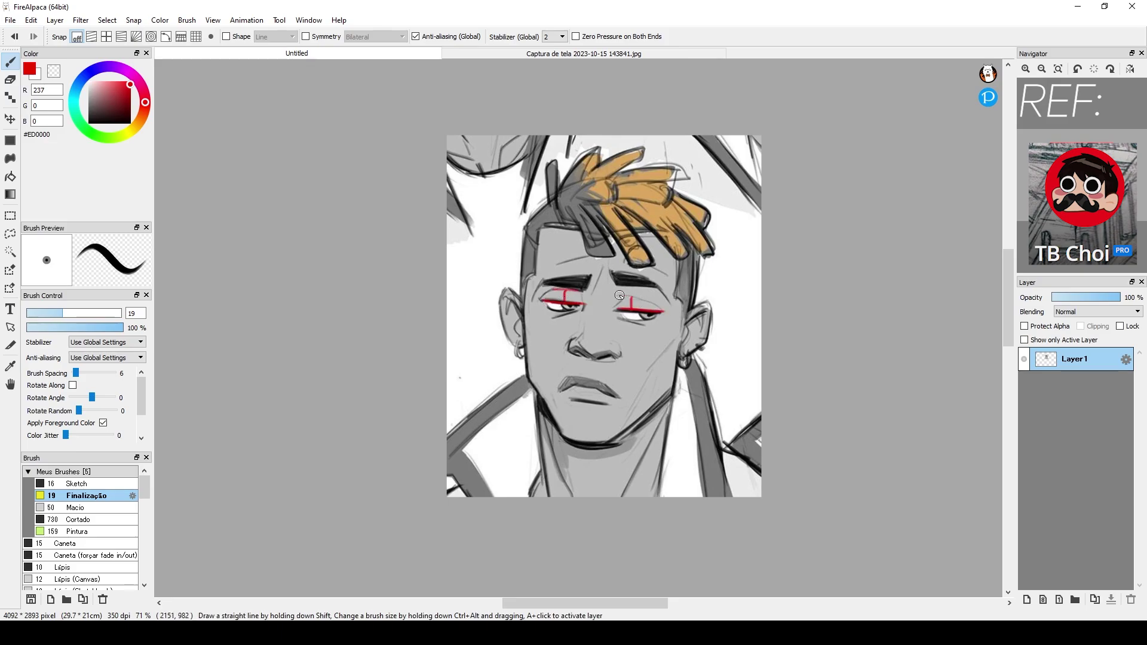
key("ctrl+z")
key("ctrl+z")
key("ctrl+z")
left_click_drag(617, 309, 655, 308)
key("ctrl+z")
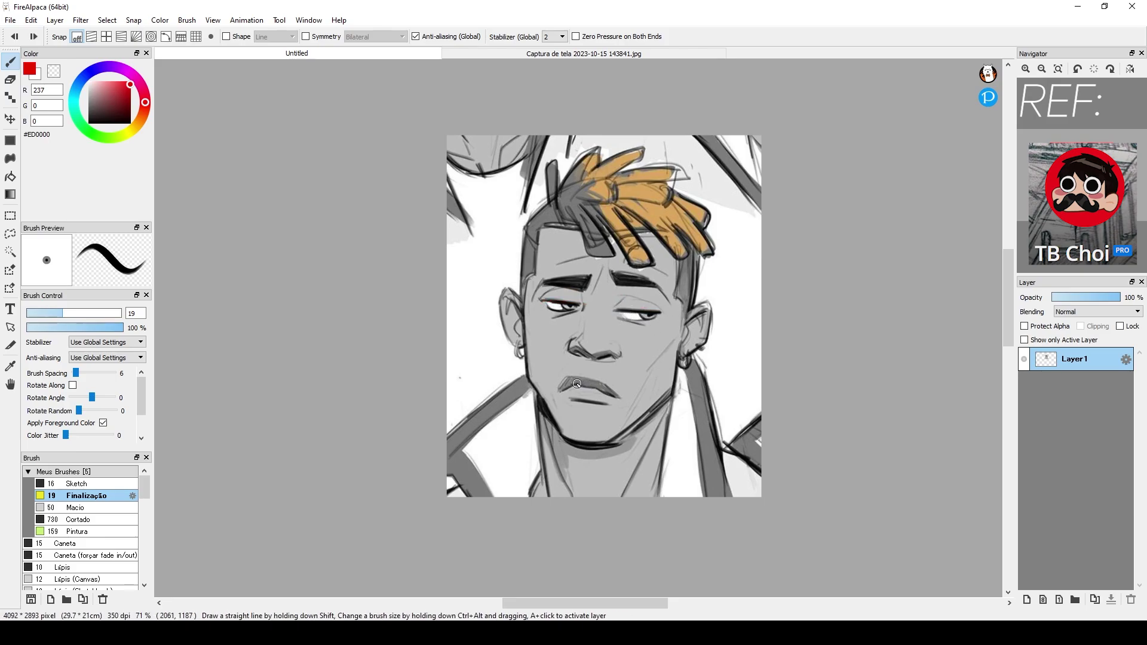
Show the face's tilt with temporary red lines across the eyes and along the face, undoing each one
left_click_drag(545, 281, 662, 332)
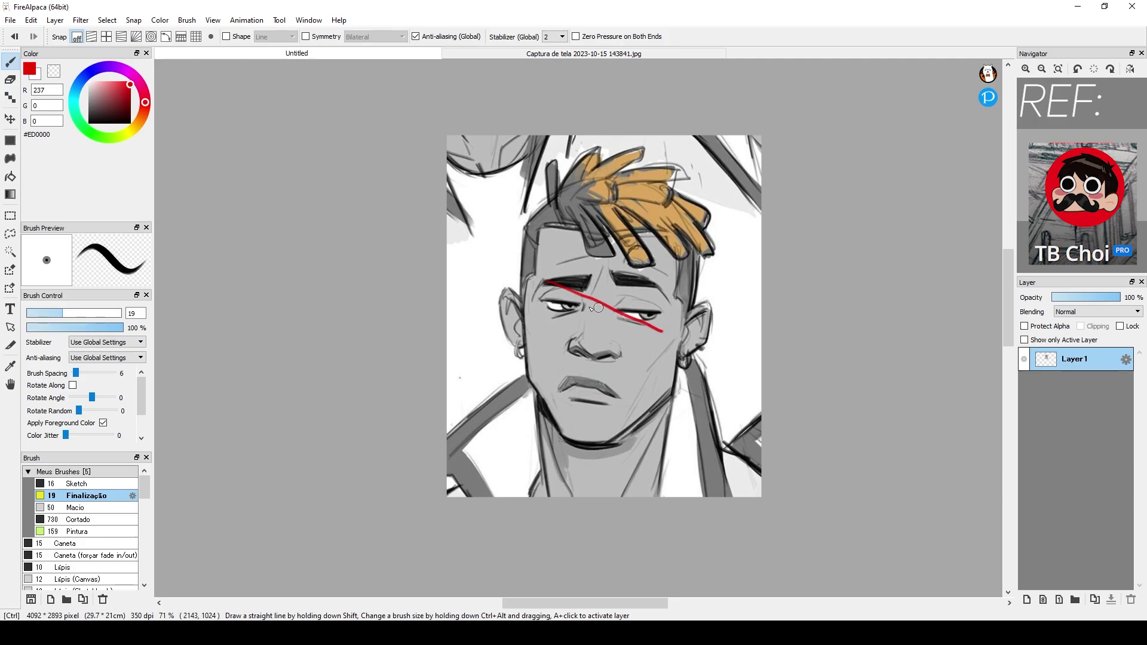
key("ctrl+z")
left_click_drag(509, 289, 700, 317)
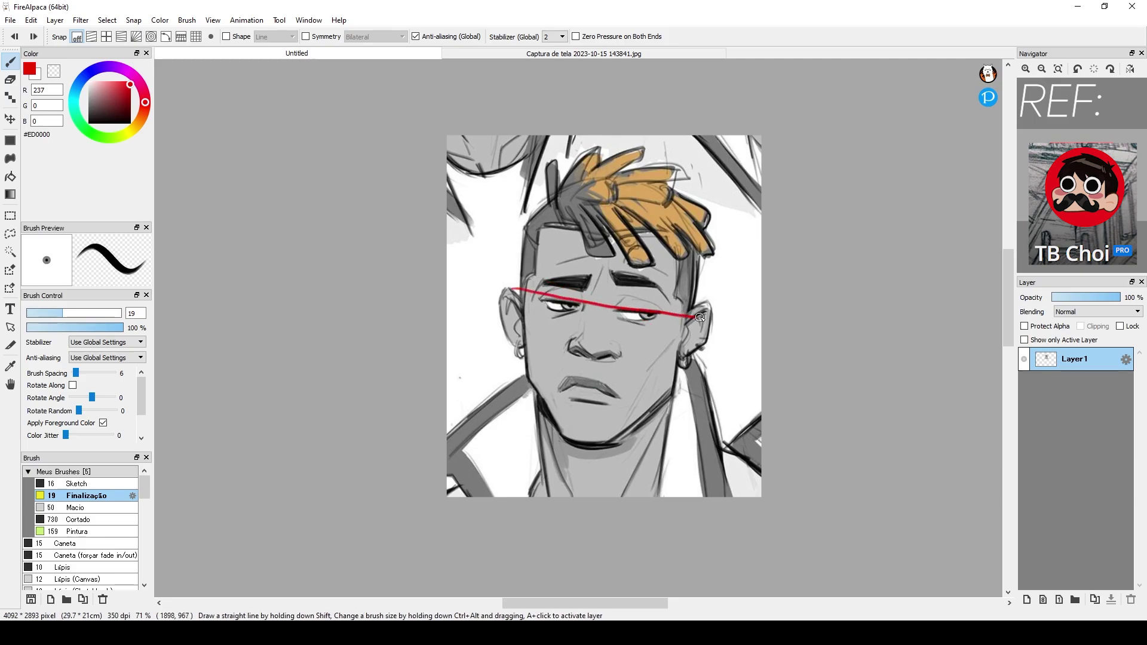
key("ctrl+z")
left_click_drag(650, 242, 541, 469)
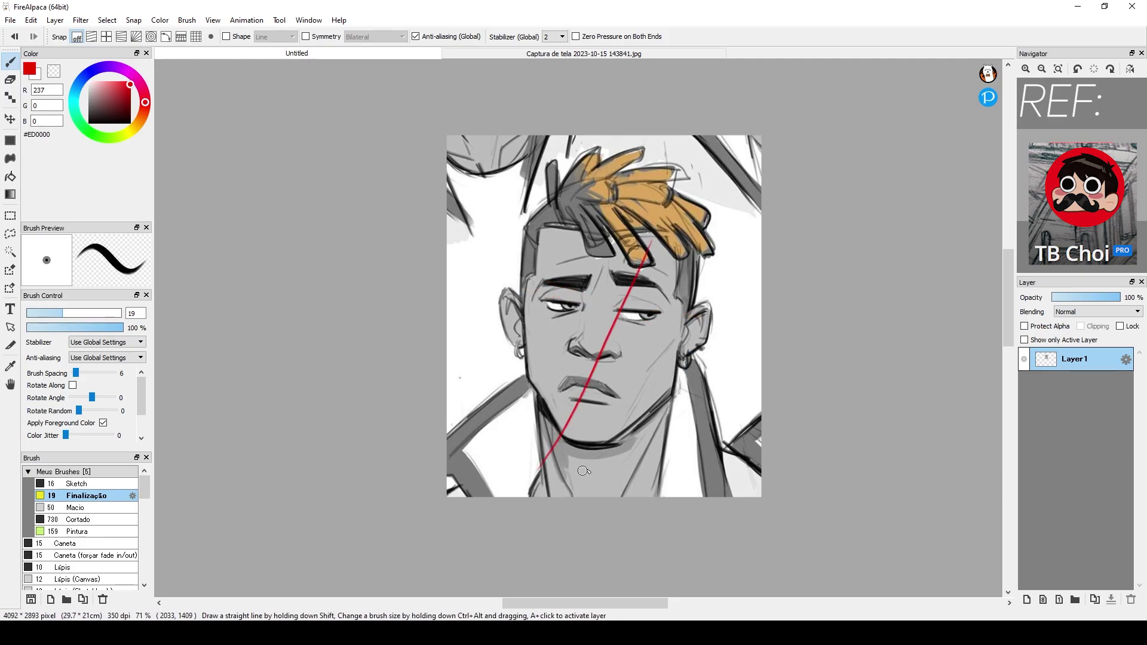
key("ctrl+z")
Trace the portrait's mouth and eyebrows with temporary red strokes and undo them
left_click_drag(582, 387, 604, 400)
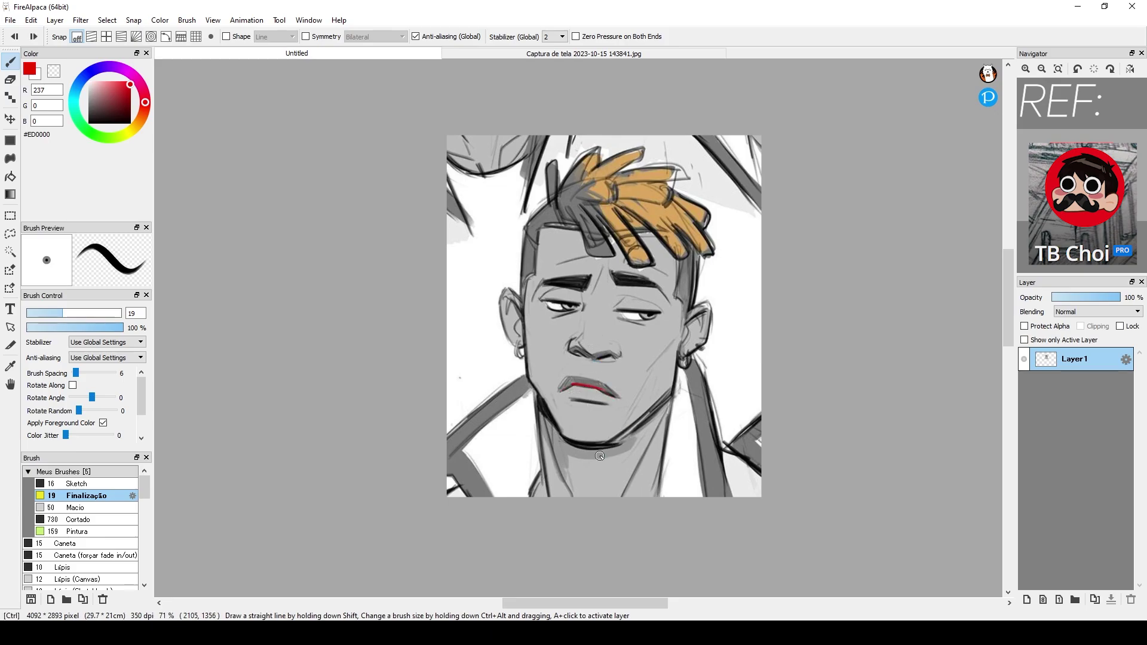
key("ctrl+z")
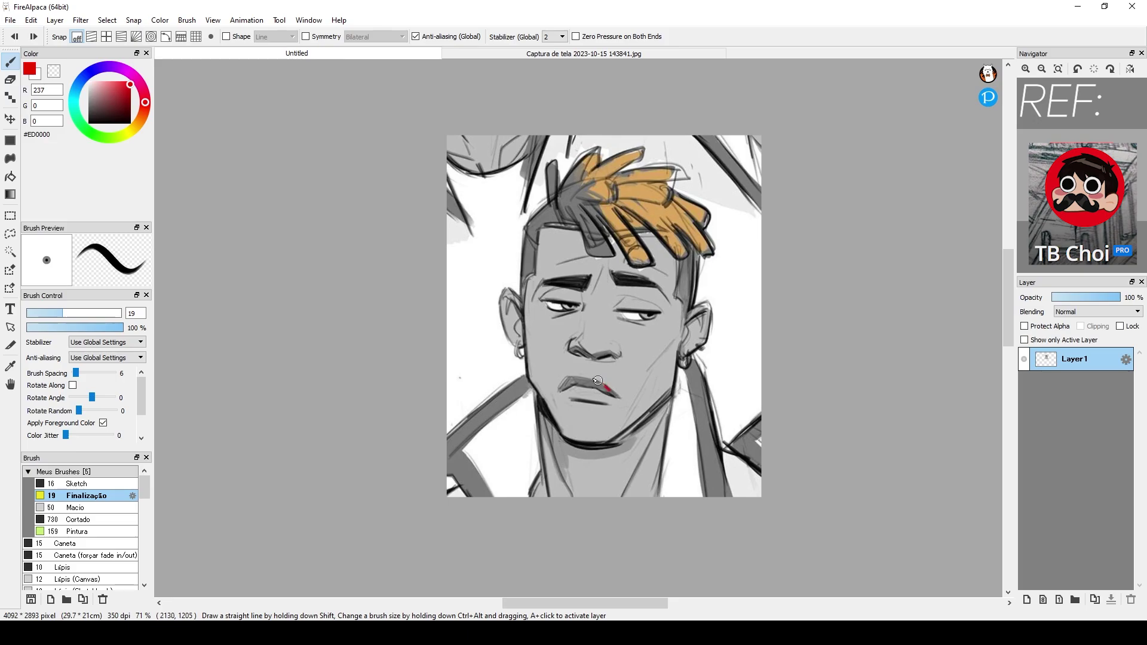
mouse_move(609, 390)
left_mouse_down()
mouse_move(567, 368)
mouse_move(567, 395)
left_mouse_up()
key("ctrl+z")
mouse_move(617, 286)
left_mouse_down()
mouse_move(664, 287)
mouse_move(651, 324)
mouse_move(587, 289)
mouse_move(533, 284)
mouse_move(590, 274)
left_mouse_up()
key("ctrl+z")
key("ctrl+z")
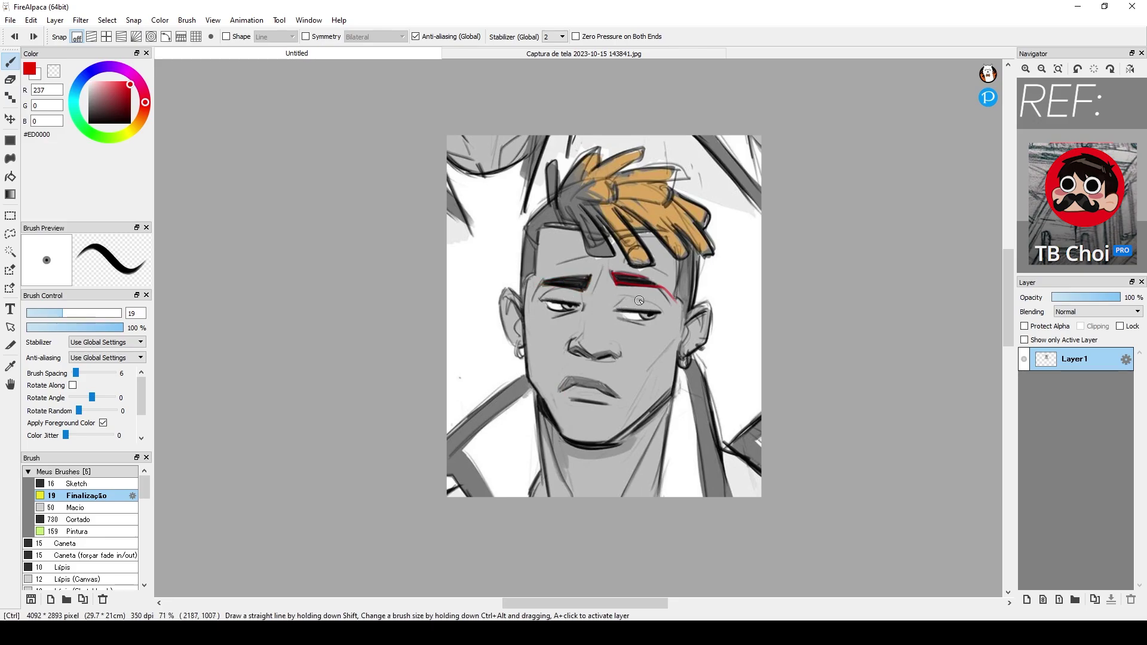
Doodle a simple red face with eyes, mouth and brow beside the portrait and undo it
mouse_move(822, 232)
left_mouse_down()
mouse_move(866, 252)
mouse_move(856, 246)
left_mouse_up()
left_click(861, 229)
key("ctrl+z")
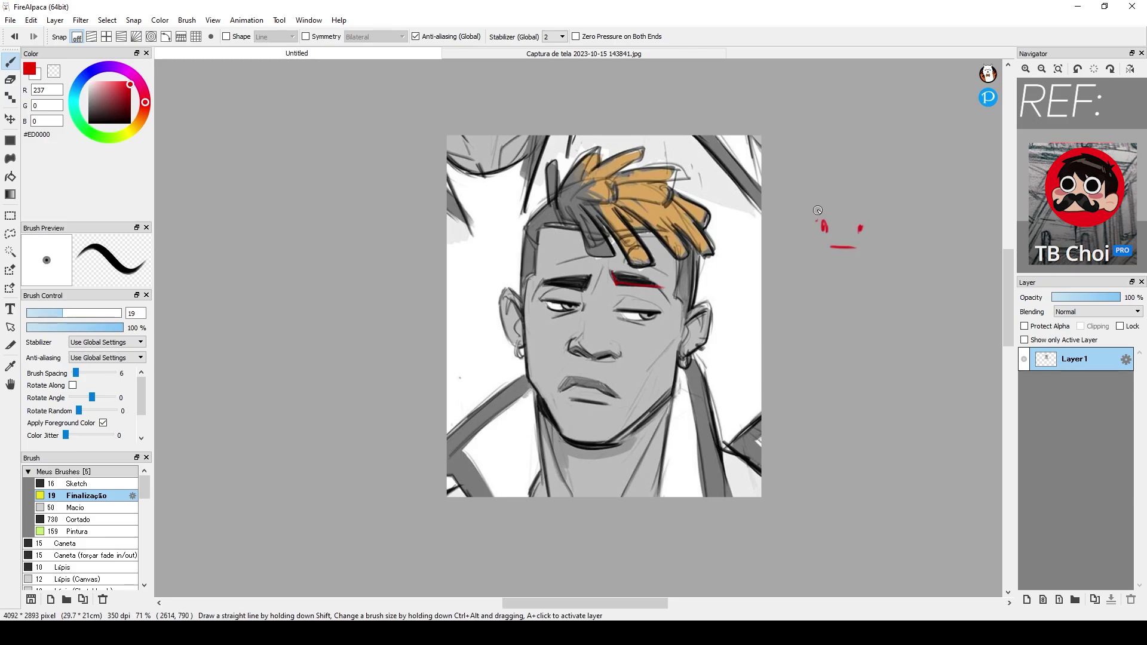
left_click_drag(815, 211, 871, 200)
key("ctrl+z")
key("ctrl+z")
key("ctrl+z")
key("ctrl+z")
Draw temporary red strokes over the portrait's right-hand brow and down across the face, undoing each one
mouse_move(627, 260)
left_mouse_down()
mouse_move(563, 399)
mouse_move(658, 292)
left_mouse_up()
key("ctrl+z")
mouse_move(636, 245)
left_mouse_down()
mouse_move(573, 370)
mouse_move(646, 388)
left_mouse_up()
key("ctrl+z")
left_click_drag(657, 299, 544, 445)
key("ctrl+z")
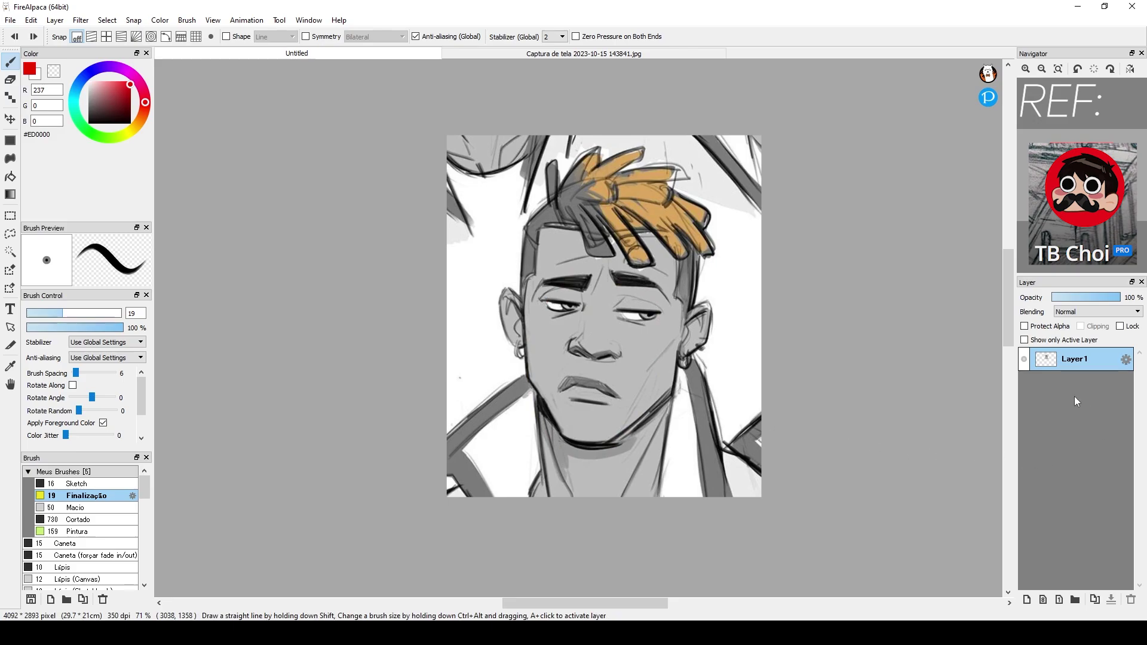
Erase the reference portrait from Layer1 to leave the canvas empty for a new sketch
key("e")
mouse_move(771, 349)
left_mouse_down()
mouse_move(684, 402)
mouse_move(725, 445)
mouse_move(692, 171)
left_mouse_up()
key("b")
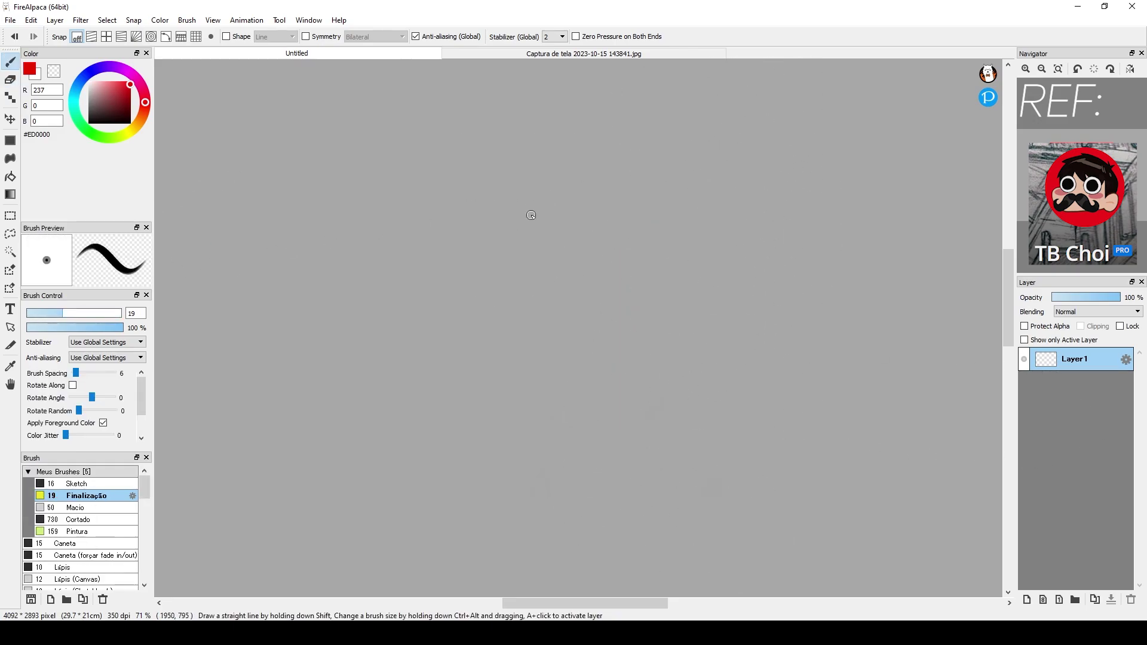
left_click_drag(542, 216, 617, 206)
left_click_drag(560, 219, 648, 210)
key("ctrl+z")
key("ctrl+z")
Set the brush colour to black (#000000) and sketch the horizontal brow line and the top of the head
left_click_drag(107, 113, 57, 190)
left_click_drag(505, 203, 634, 214)
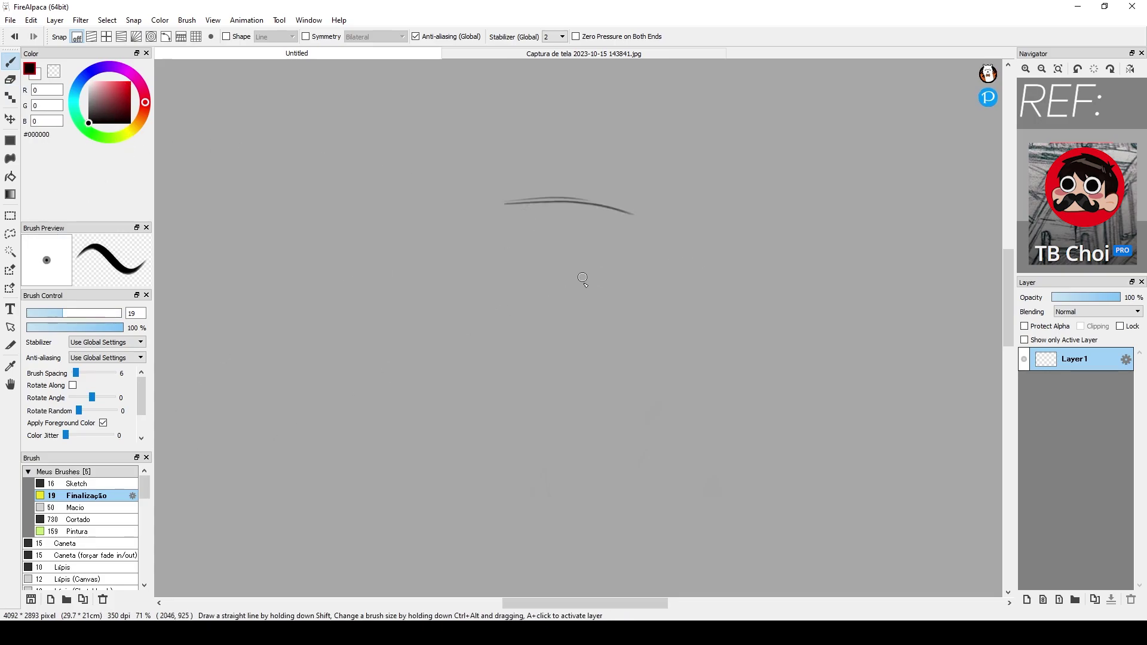
left_click_drag(620, 307, 602, 310)
key("ctrl+z")
key("ctrl+z")
left_click_drag(499, 226, 661, 233)
left_click_drag(546, 238, 644, 237)
left_click_drag(520, 141, 610, 151)
left_click_drag(558, 152, 608, 151)
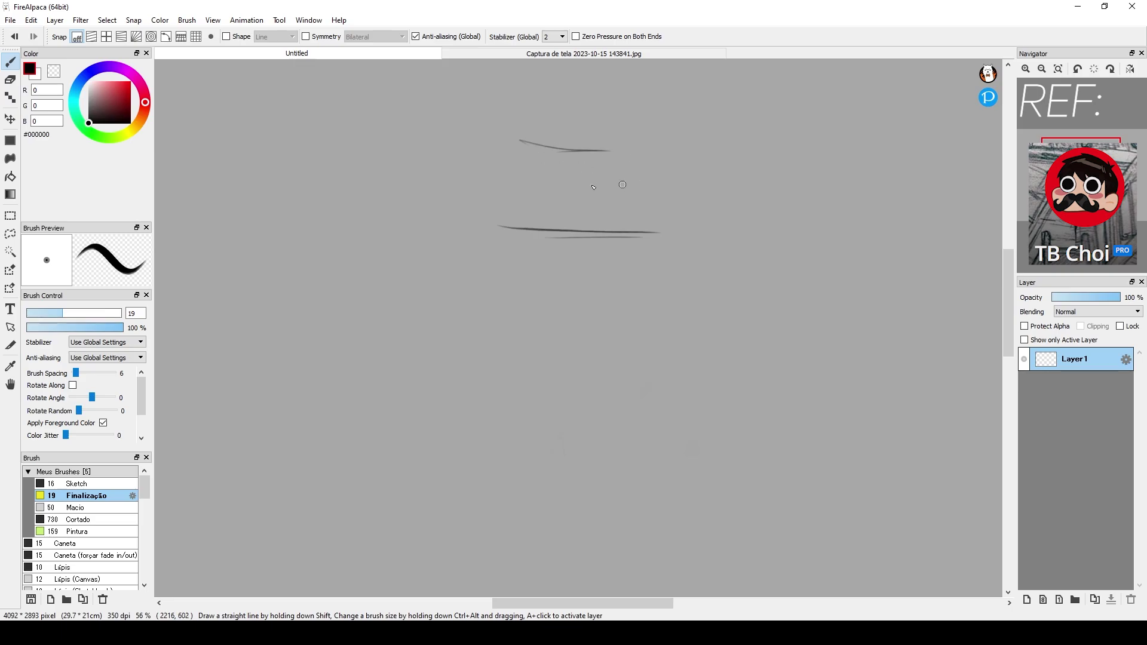
Sketch the sides of the head and the angled jaw lines down to a flat chin
left_click_drag(510, 151, 499, 195)
left_click_drag(638, 161, 661, 174)
left_click_drag(495, 226, 501, 308)
left_click_drag(659, 231, 647, 334)
mouse_move(504, 317)
left_mouse_down()
mouse_move(547, 370)
mouse_move(598, 373)
mouse_move(641, 329)
left_mouse_up()
key("ctrl+z")
key("ctrl+z")
left_click_drag(601, 377, 660, 317)
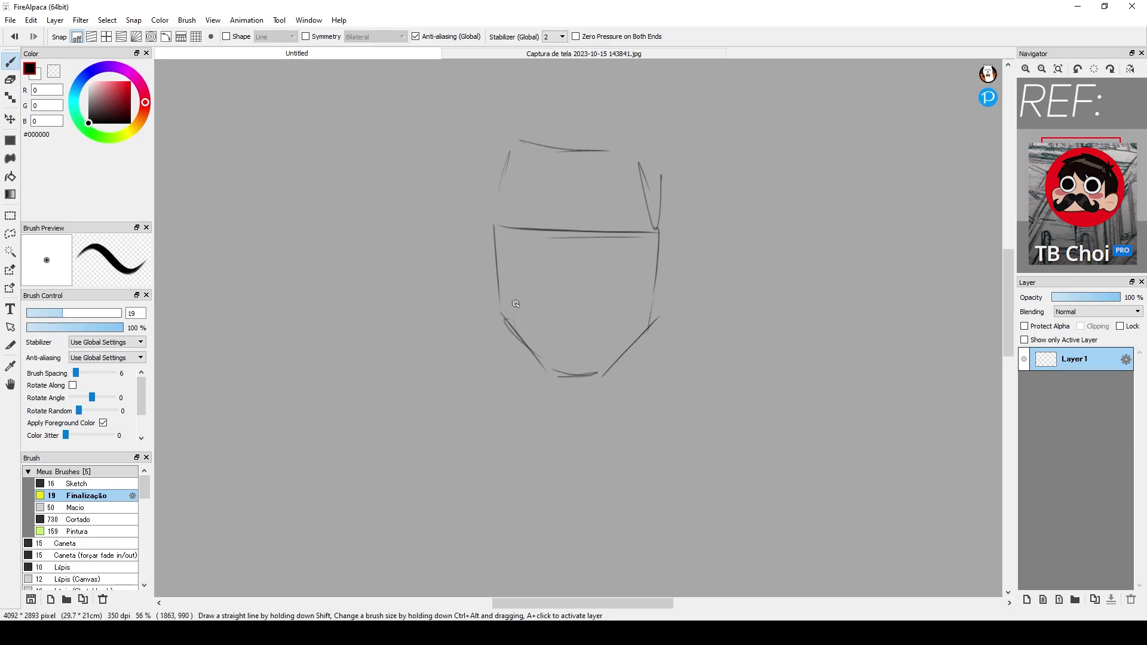
Draw a horizontal nose guideline across the lower face, clearing away the trial guides
mouse_move(502, 306)
left_mouse_down()
mouse_move(536, 296)
mouse_move(660, 311)
left_mouse_up()
key("ctrl+z")
left_click_drag(580, 152, 583, 373)
key("ctrl+z")
key("ctrl+z")
key("e")
left_click_drag(586, 315, 602, 307)
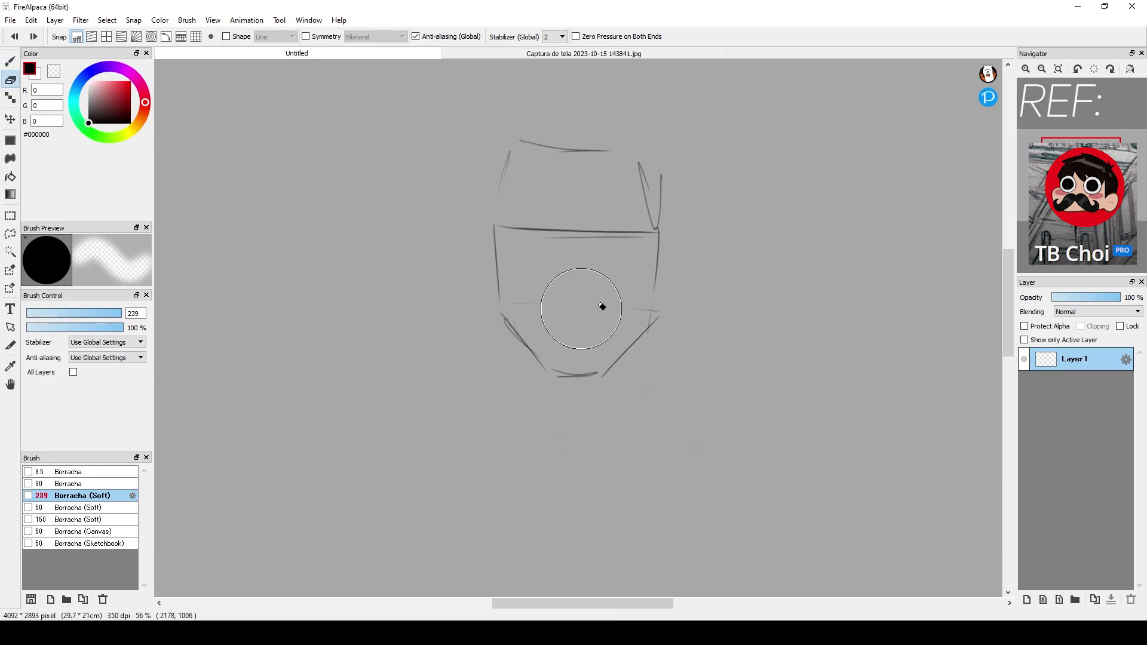
key("b")
mouse_move(520, 293)
left_mouse_down()
mouse_move(647, 306)
mouse_move(655, 284)
mouse_move(649, 335)
left_mouse_up()
key("ctrl+z")
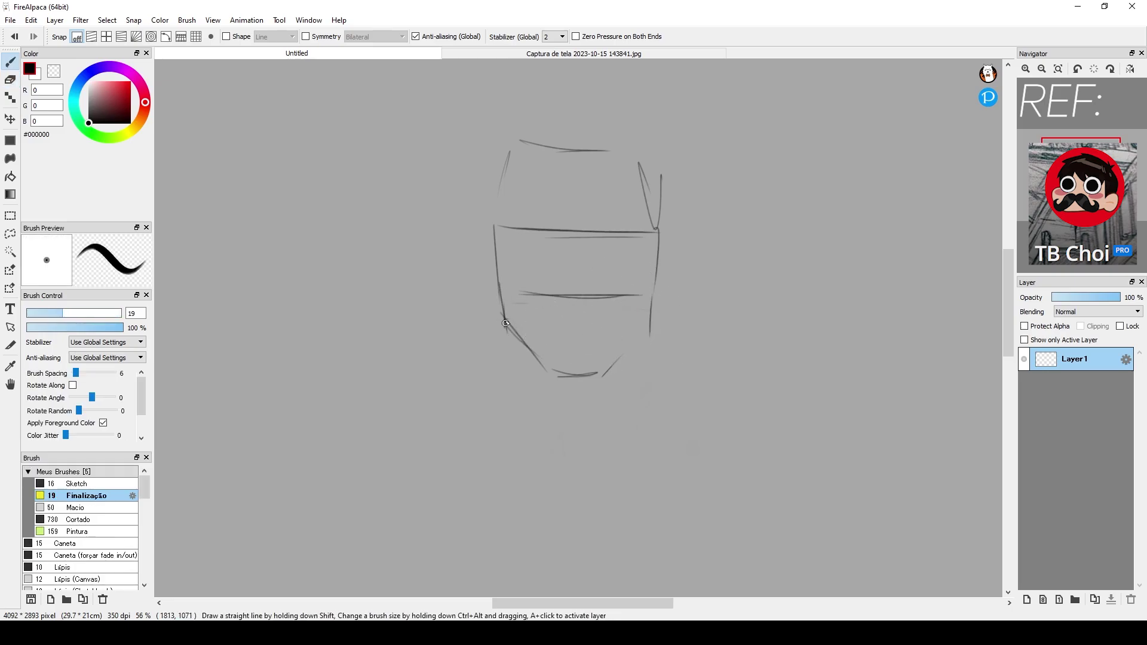
Rework the jaw with longer sides and a lower, rounder chin, erasing the old chin lines
left_click_drag(500, 285, 508, 332)
key("e")
mouse_move(585, 355)
left_mouse_down()
mouse_move(554, 345)
mouse_move(595, 379)
mouse_move(544, 356)
mouse_move(562, 392)
left_mouse_up()
key("b")
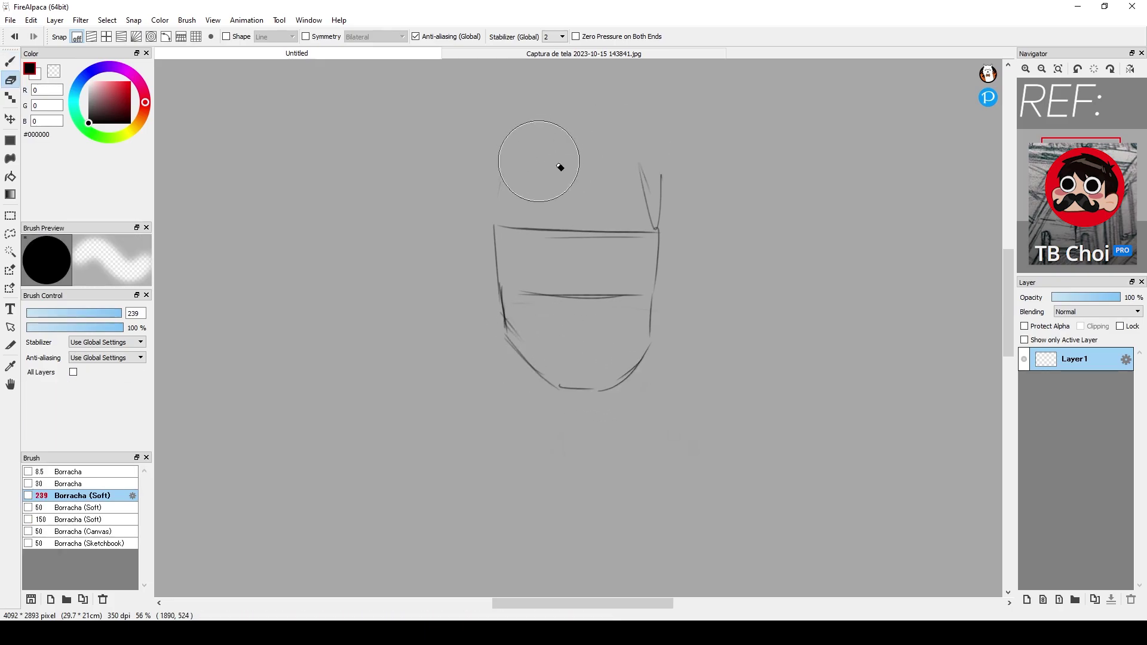
Redraw the top of the head as a rounded dome
key("b")
mouse_move(533, 160)
left_mouse_down()
mouse_move(621, 157)
mouse_move(613, 150)
left_mouse_up()
left_click_drag(532, 149, 653, 172)
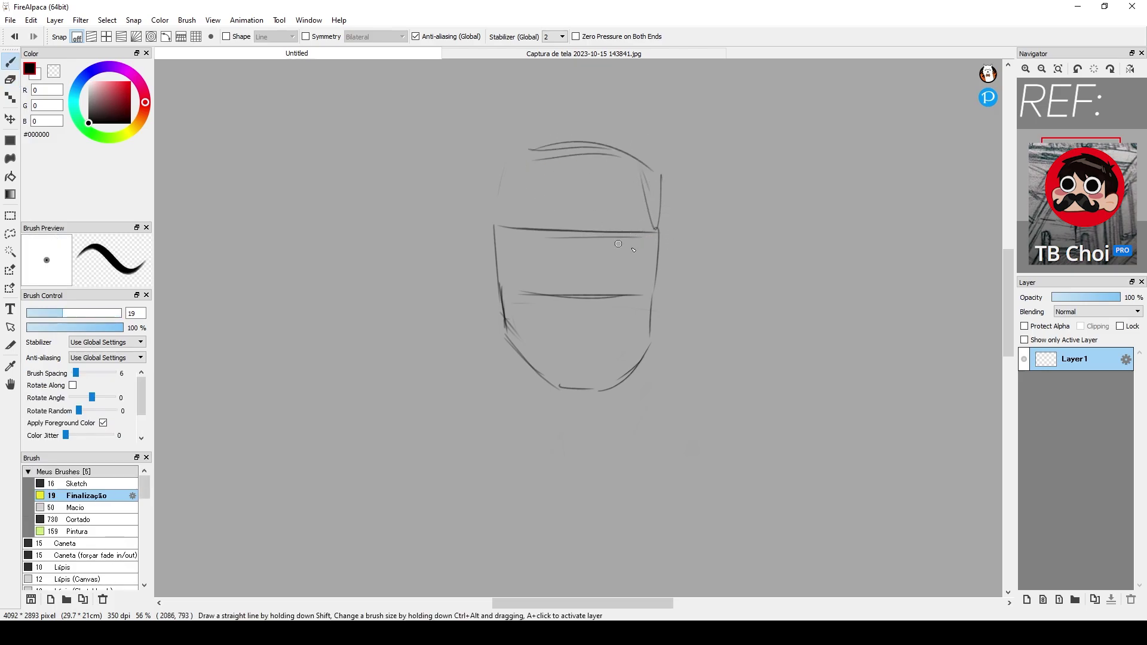
left_click_drag(627, 234, 614, 292)
left_click_drag(613, 239, 604, 292)
key("ctrl+z")
key("ctrl+z")
key("ctrl+z")
Sketch both ears between the brow and nose lines and draw a vertical centre line down the face
left_click_drag(670, 237, 661, 298)
left_click_drag(469, 230, 490, 293)
left_click_drag(585, 198, 585, 421)
key("ctrl+z")
left_click_drag(581, 168, 582, 425)
key("ctrl+z")
left_click_drag(579, 158, 582, 367)
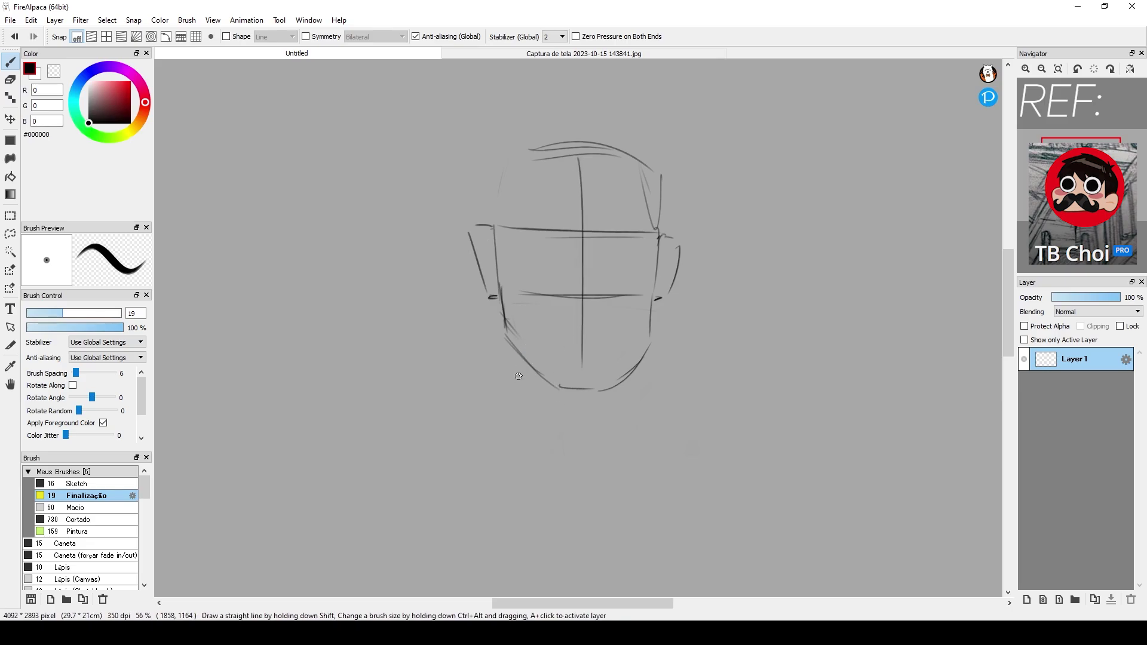
Reinforce the left-hand jaw corner with a short diagonal stroke
left_click_drag(501, 311, 521, 368)
key("ctrl+z")
left_click_drag(502, 323, 516, 359)
Try neck lines of different widths down from the jaw and undo them
mouse_move(507, 328)
left_mouse_down()
mouse_move(525, 369)
mouse_move(512, 451)
left_mouse_up()
key("ctrl+z")
left_click_drag(647, 349, 644, 448)
key("ctrl+z")
key("ctrl+z")
key("ctrl+z")
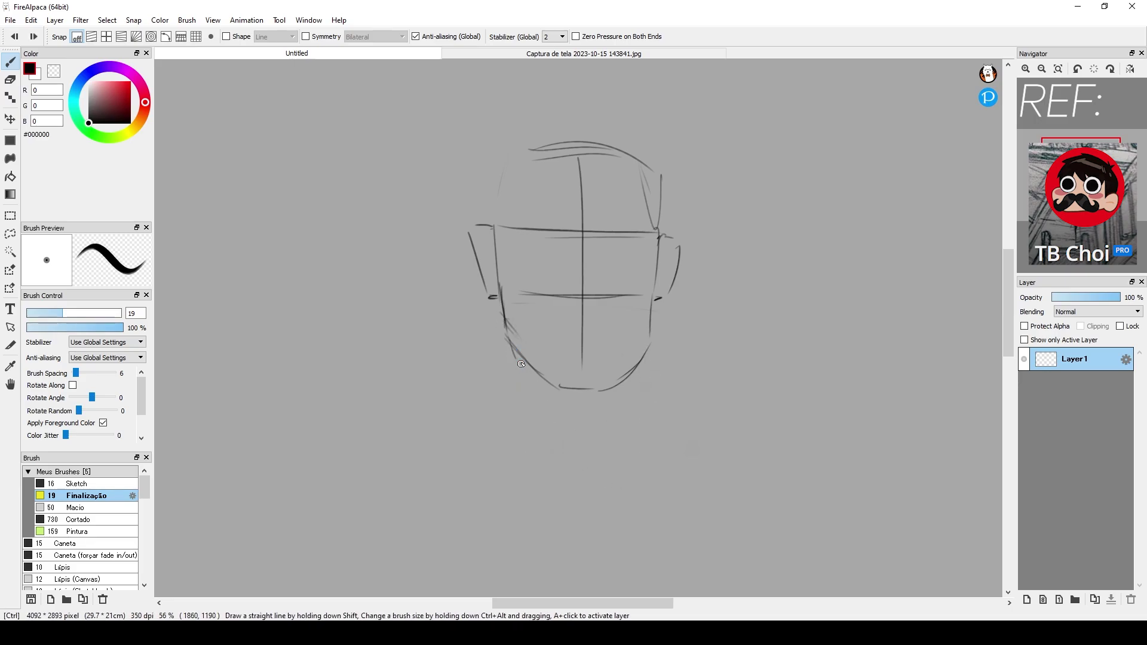
left_click_drag(523, 356, 530, 460)
left_click_drag(621, 381, 627, 457)
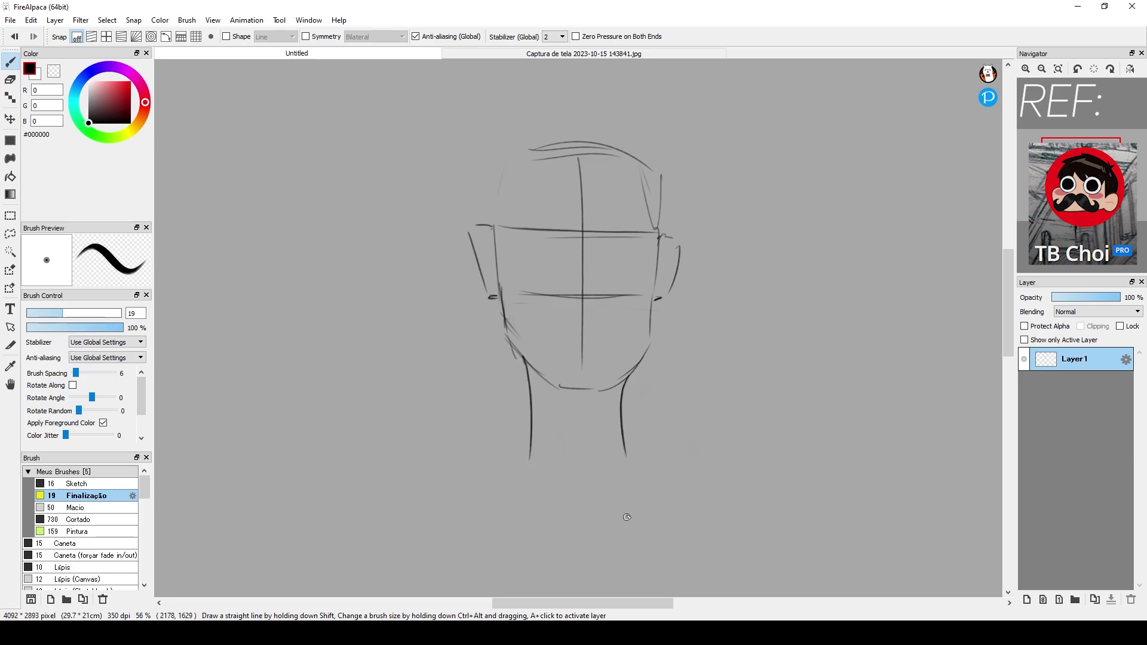
key("ctrl+z")
key("ctrl+z")
Draw a wide neck down from the jaw corners, with shoulder slopes and collarbone lines meeting at its base
left_click_drag(509, 340, 509, 450)
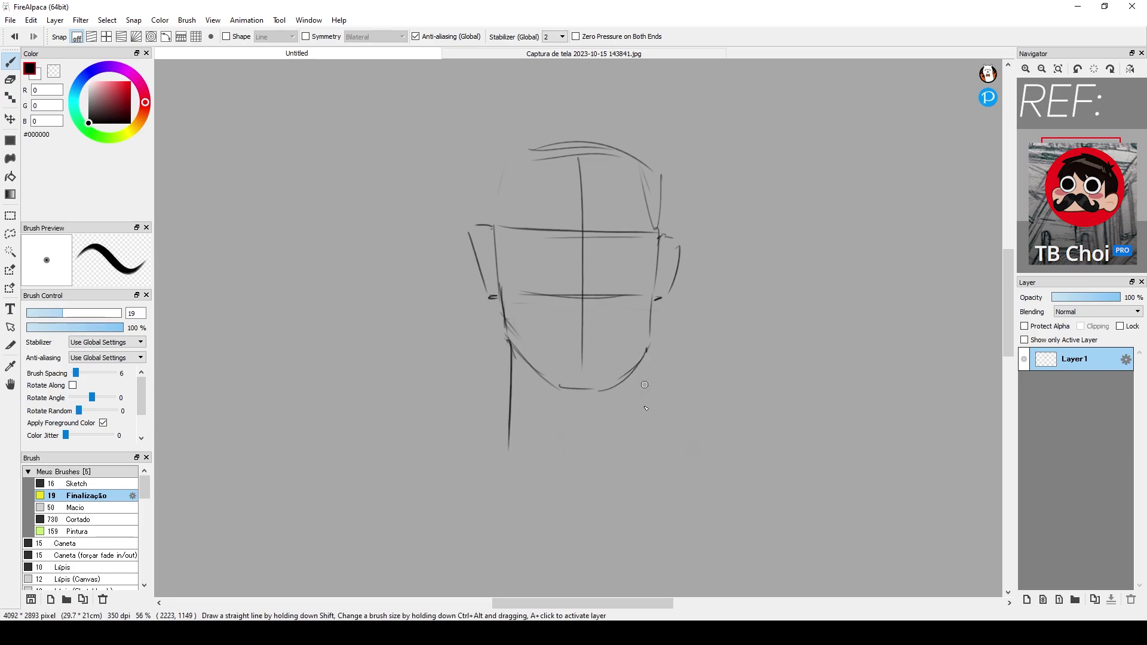
left_click_drag(647, 349, 644, 432)
mouse_move(509, 437)
left_mouse_down()
mouse_move(573, 493)
mouse_move(658, 431)
mouse_move(726, 447)
left_mouse_up()
left_click_drag(581, 491, 725, 461)
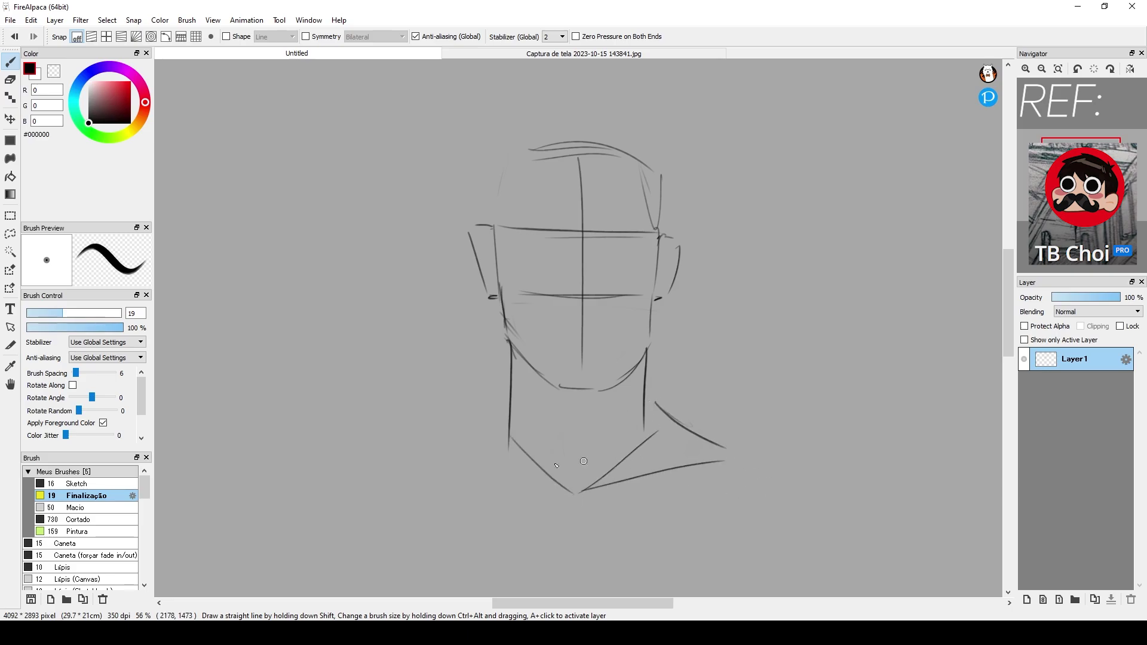
left_click_drag(567, 494, 453, 474)
left_click_drag(494, 419, 433, 462)
left_click_drag(465, 457, 433, 471)
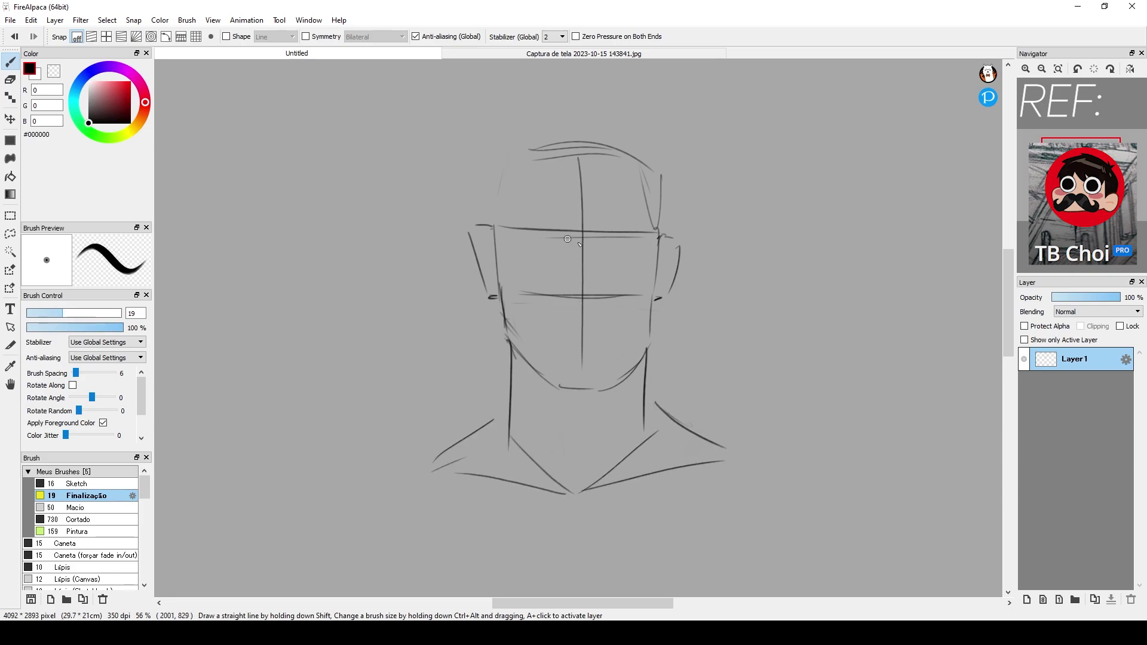
Sketch the hairline across the forehead and the right-hand temple contour, erasing the overlapping guide lines
mouse_move(565, 187)
left_mouse_down()
mouse_move(612, 186)
mouse_move(579, 167)
mouse_move(626, 178)
mouse_move(659, 230)
left_mouse_up()
key("e")
key("b")
key("e")
key("b")
mouse_move(653, 208)
left_mouse_down()
mouse_move(644, 235)
mouse_move(656, 267)
left_mouse_up()
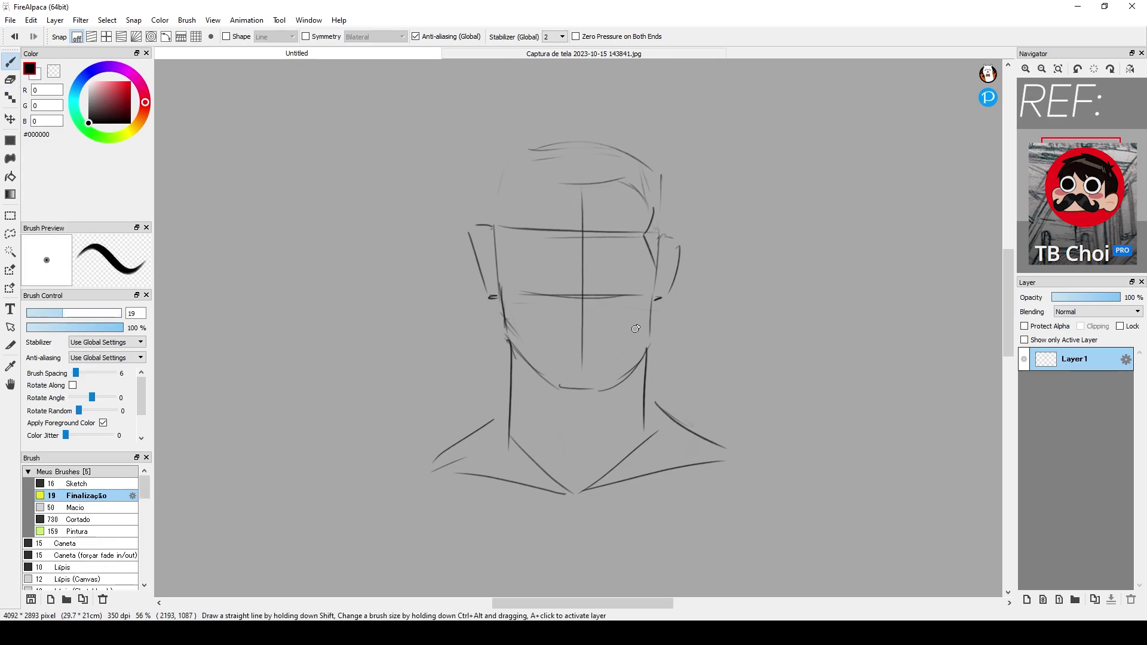
Sketch the left-hand temple contour and the outer hair outline on both sides of the head
left_click_drag(539, 178, 506, 269)
left_click_drag(501, 154, 491, 226)
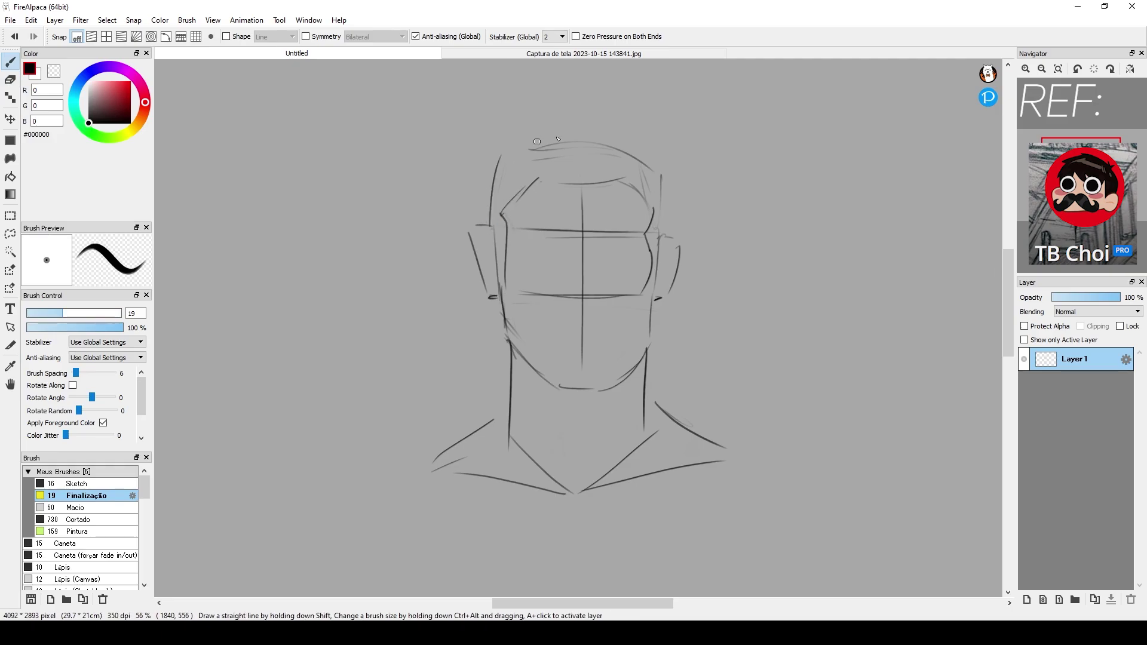
left_click_drag(652, 167, 668, 251)
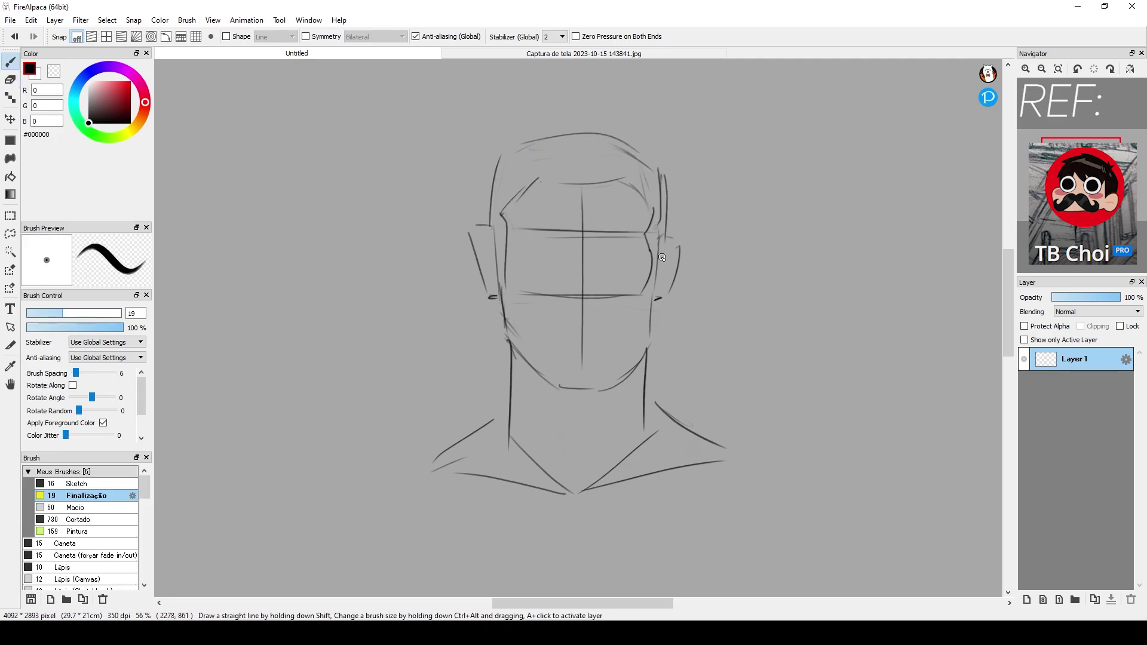
Sketch a shallow nose-base wedge below the nose guide line and a darker brow stroke on the right-hand side
left_click_drag(556, 297, 609, 298)
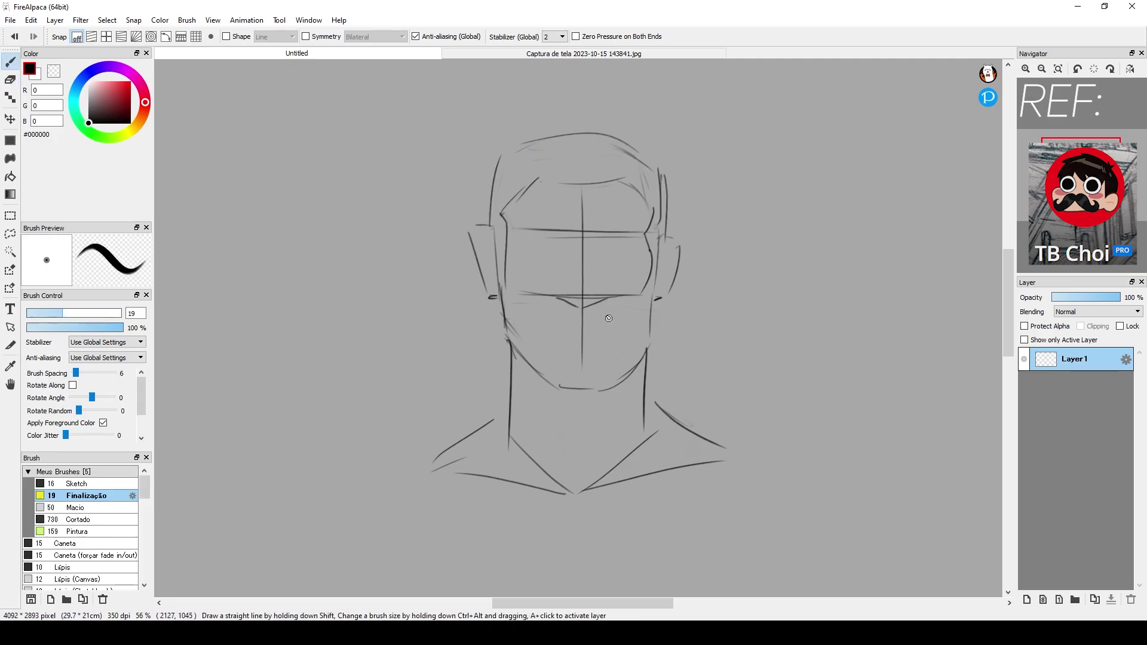
mouse_move(591, 237)
left_mouse_down()
mouse_move(642, 232)
mouse_move(525, 233)
left_mouse_up()
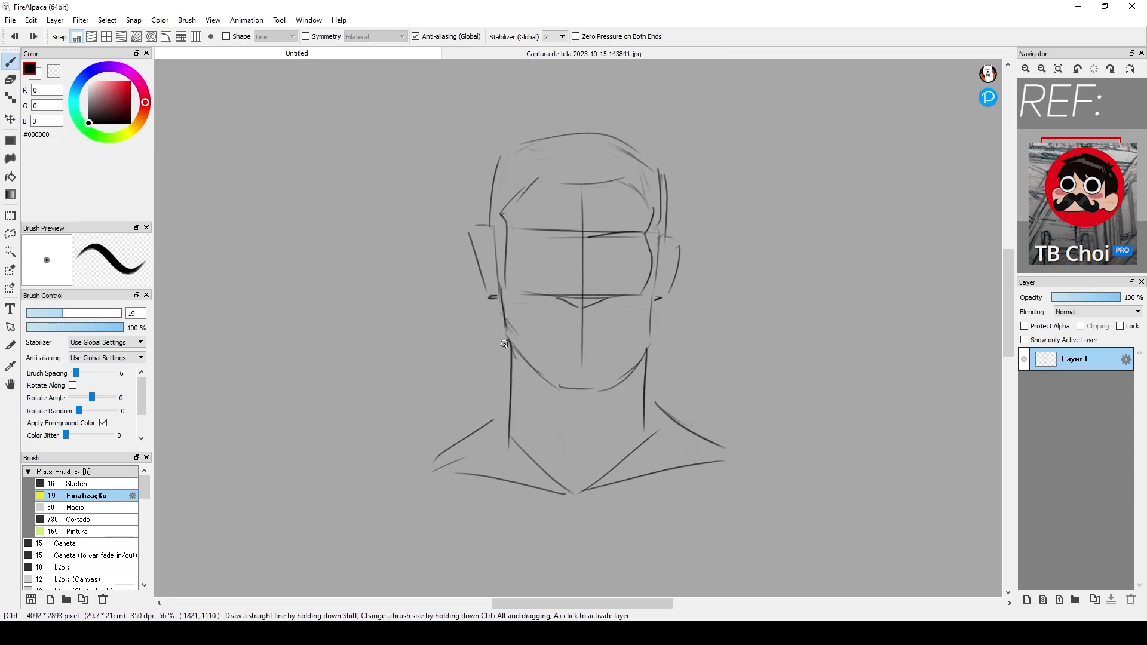
Try a red curve across the lower face between the jaw corners, undo it and restore black
left_click(130, 81)
left_click_drag(502, 325, 517, 366)
key("ctrl+z")
mouse_move(507, 321)
left_mouse_down()
mouse_move(550, 341)
mouse_move(647, 330)
left_mouse_up()
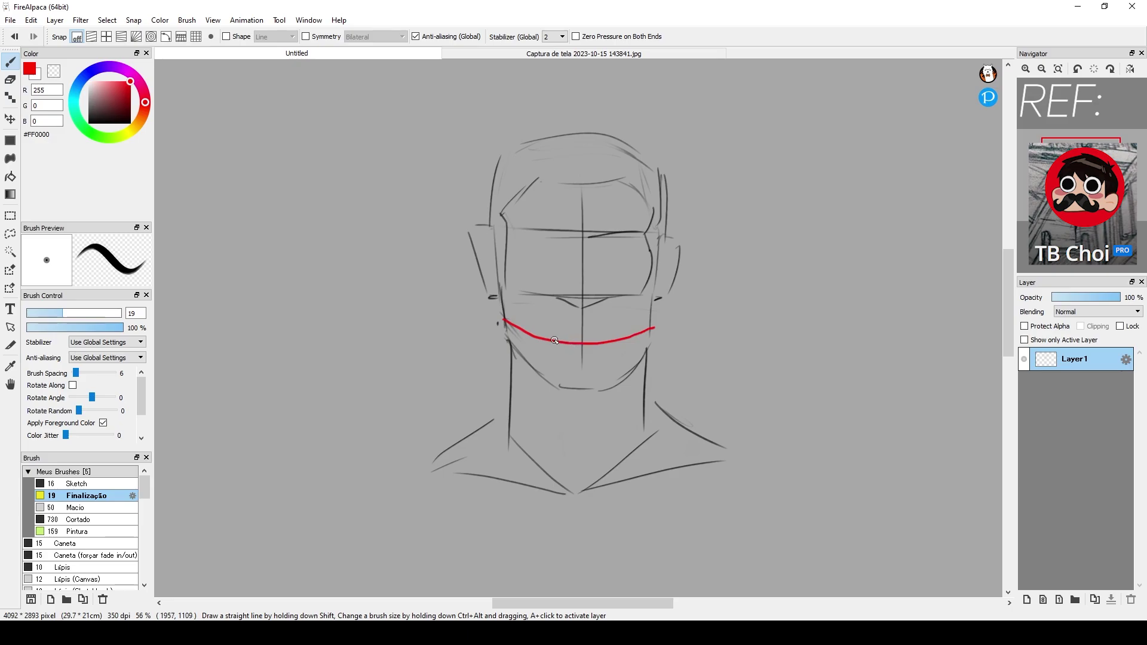
left_click(88, 123)
key("ctrl+z")
Mark the mouth with short horizontal strokes across the centre line, fading them and the line's lower end with the eraser
mouse_move(569, 341)
left_mouse_down()
mouse_move(590, 342)
mouse_move(580, 338)
left_mouse_up()
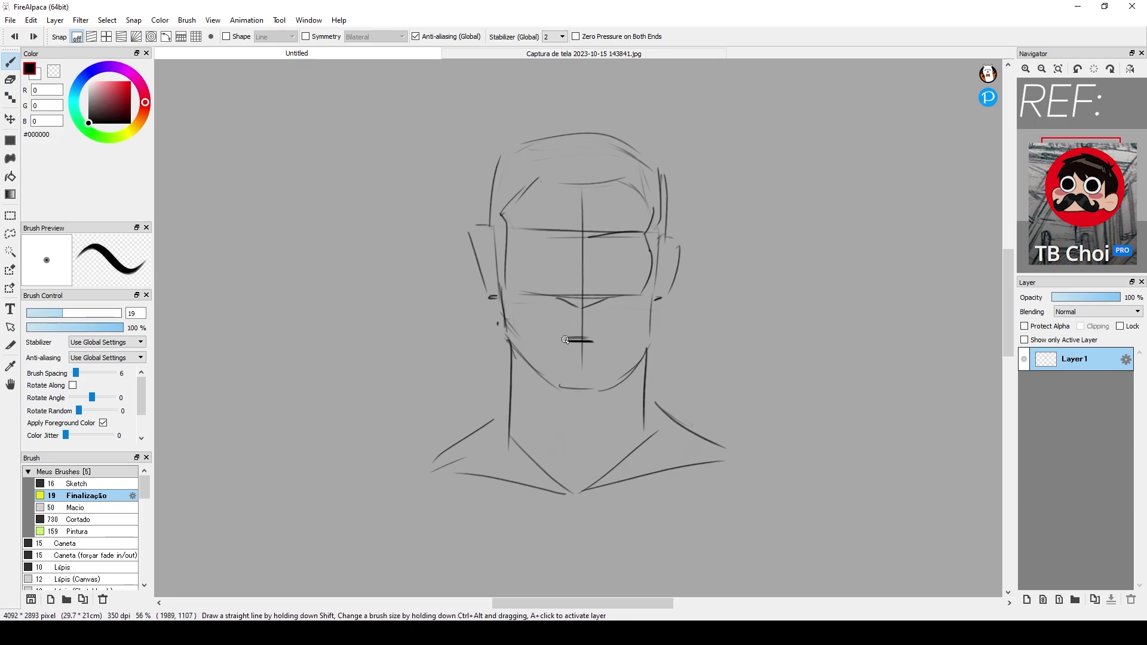
key("e")
mouse_move(567, 340)
left_mouse_down()
mouse_move(606, 338)
mouse_move(618, 388)
mouse_move(531, 358)
mouse_move(676, 114)
mouse_move(719, 346)
left_mouse_up()
key("b")
Lasso the whole head above the neck and rotate it slightly clockwise with Transform
key("l")
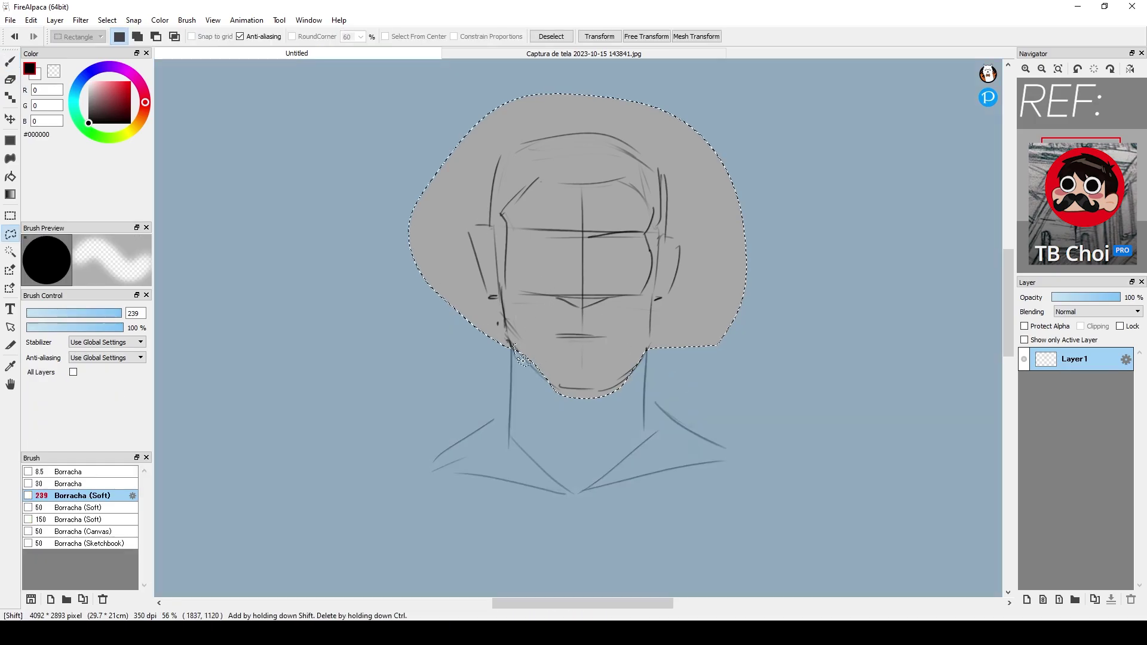
key("ctrl+t")
left_click_drag(786, 102, 791, 110)
left_click(943, 602)
Erase the middle of the face's centre line and redraw it as a slightly curved guide from hairline to chin
key("e")
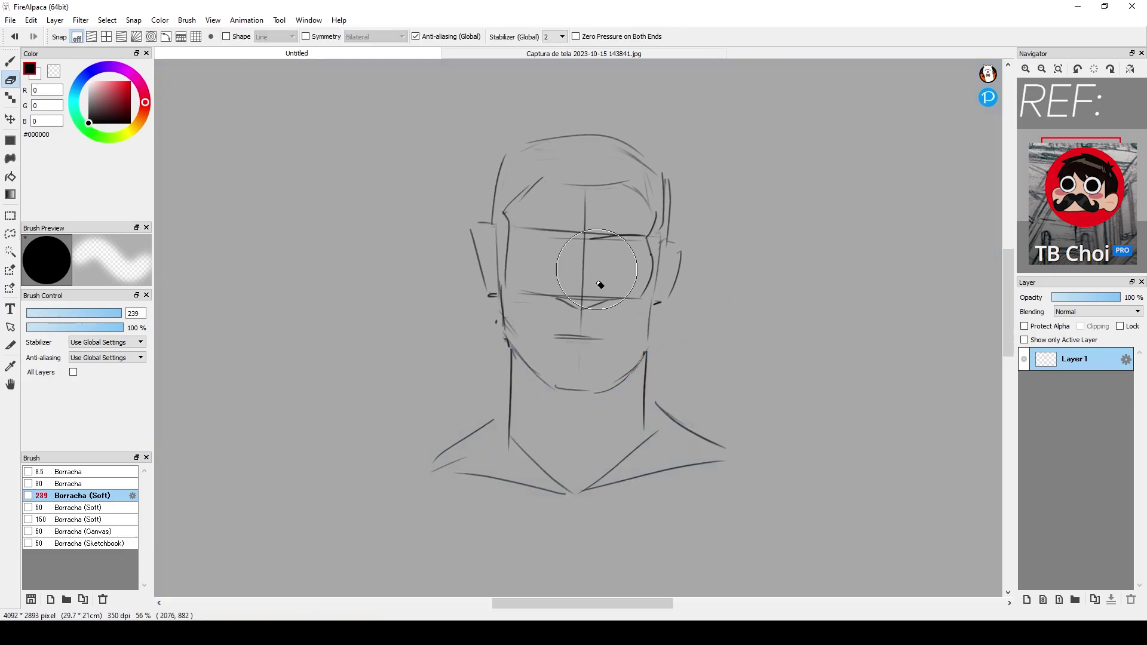
mouse_move(591, 280)
left_mouse_down()
mouse_move(578, 231)
mouse_move(574, 247)
left_mouse_up()
key("b")
left_click_drag(576, 204, 578, 330)
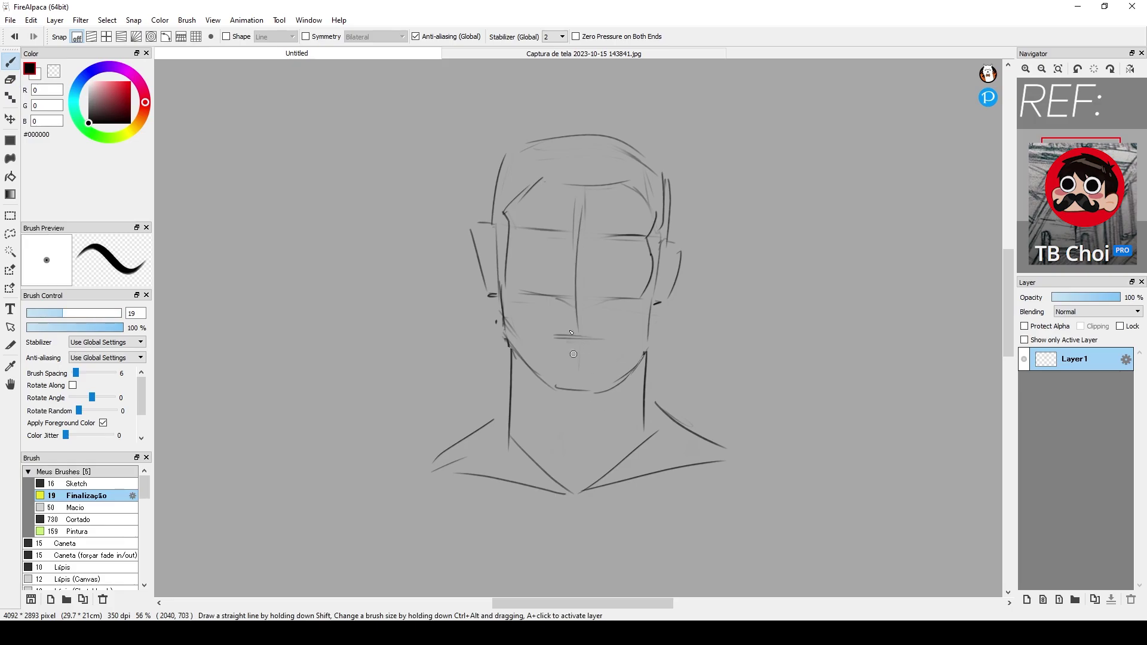
key("ctrl+z")
left_click_drag(583, 187, 577, 388)
key("e")
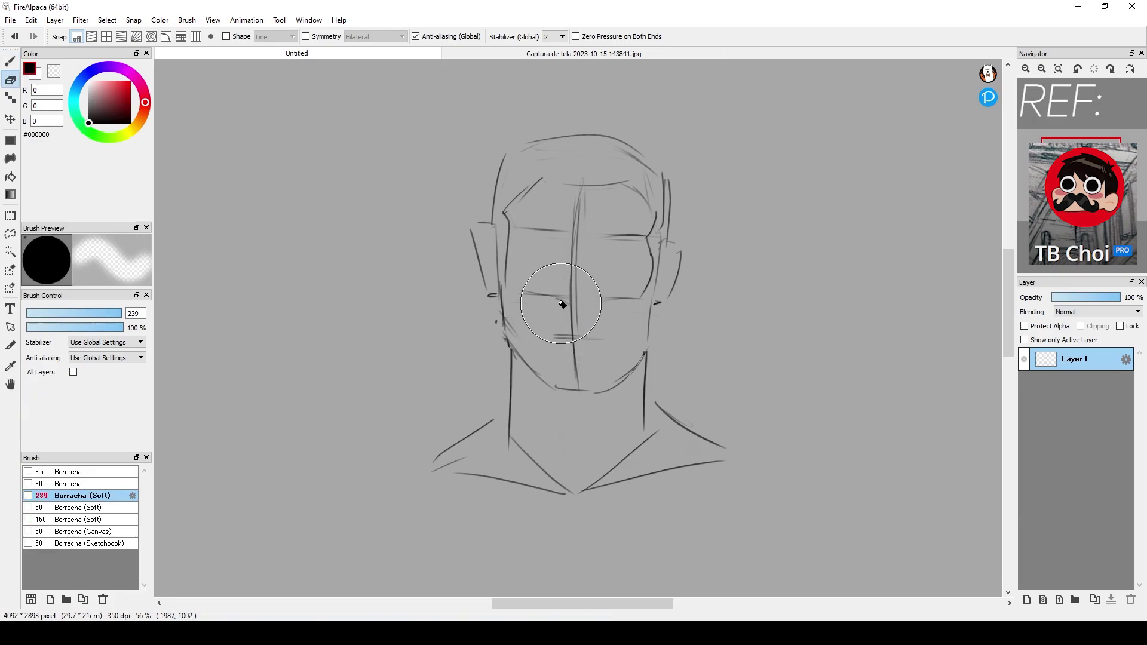
key("b")
mouse_move(596, 267)
left_mouse_down()
mouse_move(554, 258)
mouse_move(560, 279)
mouse_move(543, 245)
left_mouse_up()
key("ctrl+z")
key("ctrl+z")
Erase the old brow guide on both sides and redraw the left-hand side contour of the face below the temple
key("e")
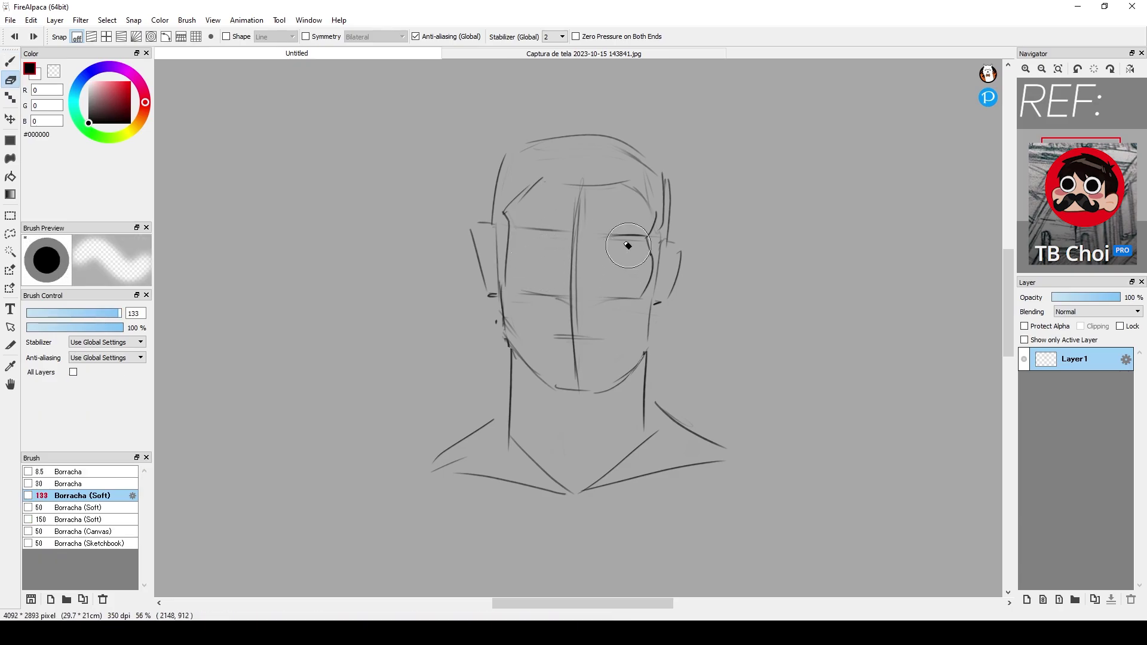
left_click_drag(630, 246, 619, 233)
key("b")
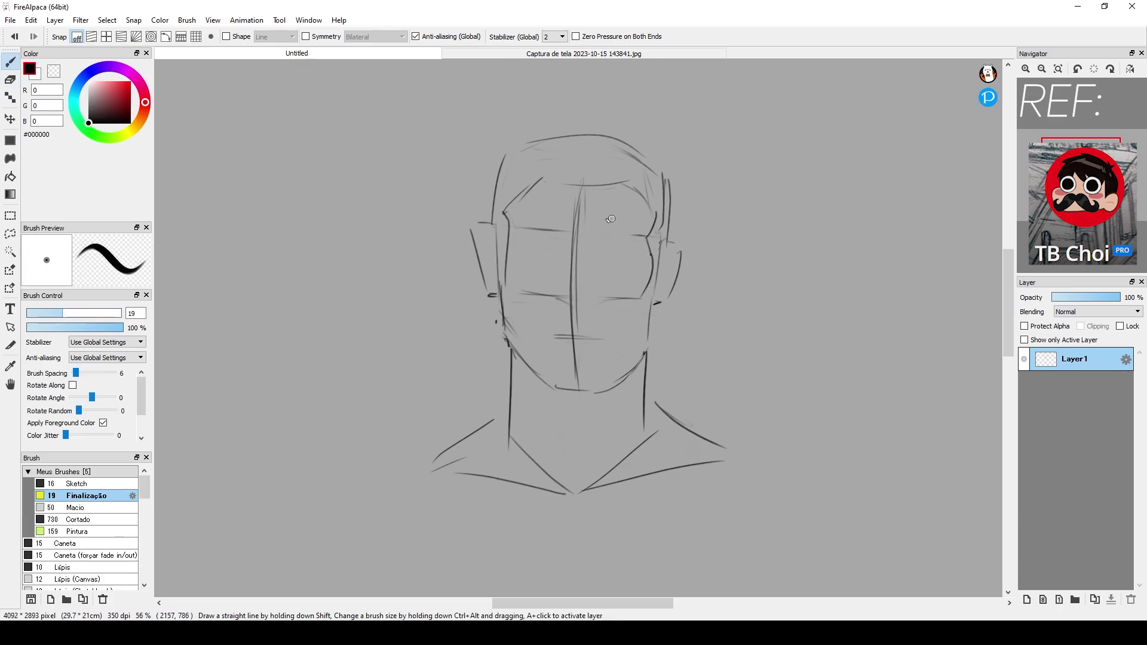
key("e")
left_click_drag(524, 229, 507, 269)
key("b")
left_click_drag(507, 230, 501, 285)
Draw a short brow line on each side of the centre line, undoing strokes that extend past the right-hand temple
mouse_move(513, 239)
left_mouse_down()
mouse_move(638, 226)
mouse_move(619, 241)
mouse_move(672, 246)
left_mouse_up()
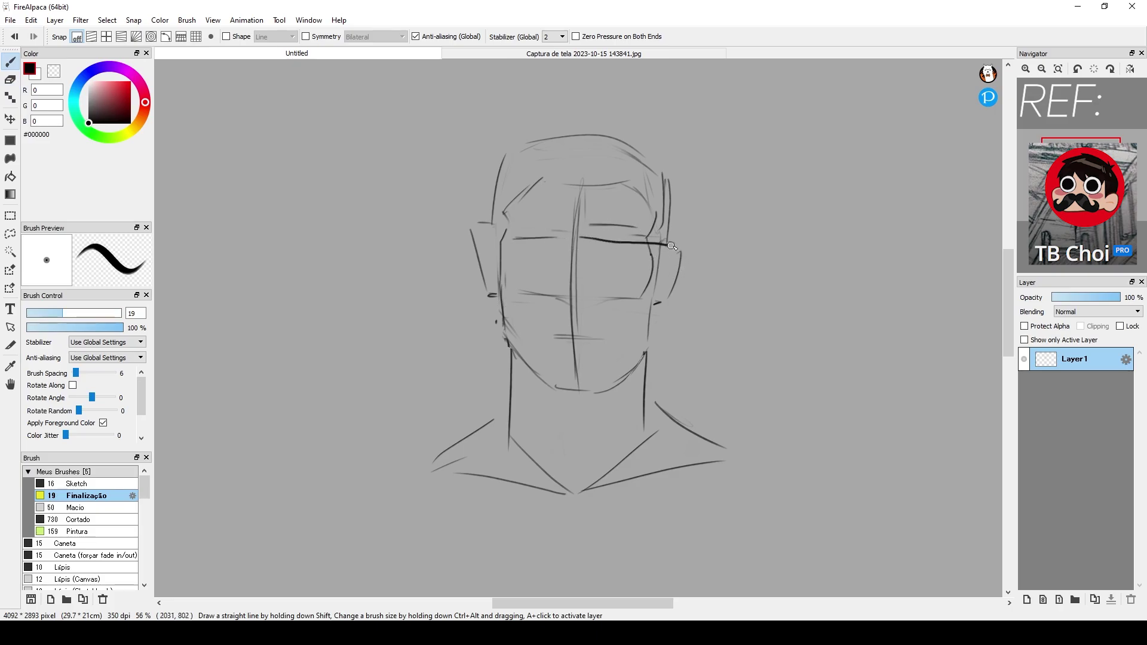
key("ctrl+z")
left_click_drag(586, 224, 692, 240)
key("ctrl+z")
Erase the bulging contour beside the right-hand eye area and redraw the face edge straighter from temple to cheek
key("e")
key("b")
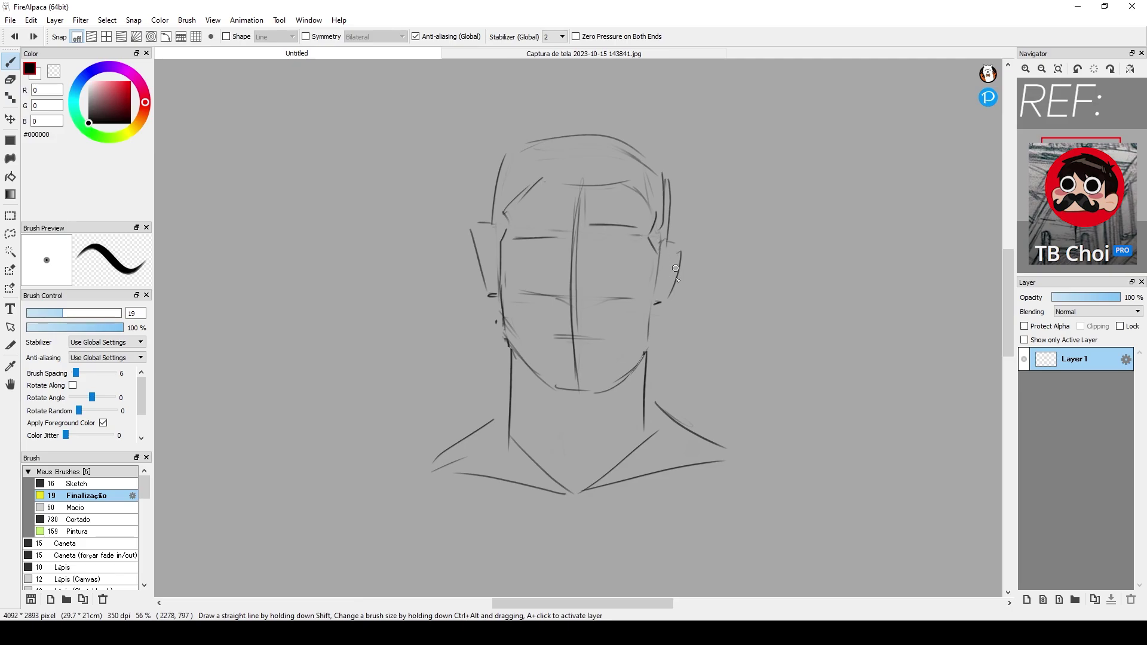
key("e")
key("b")
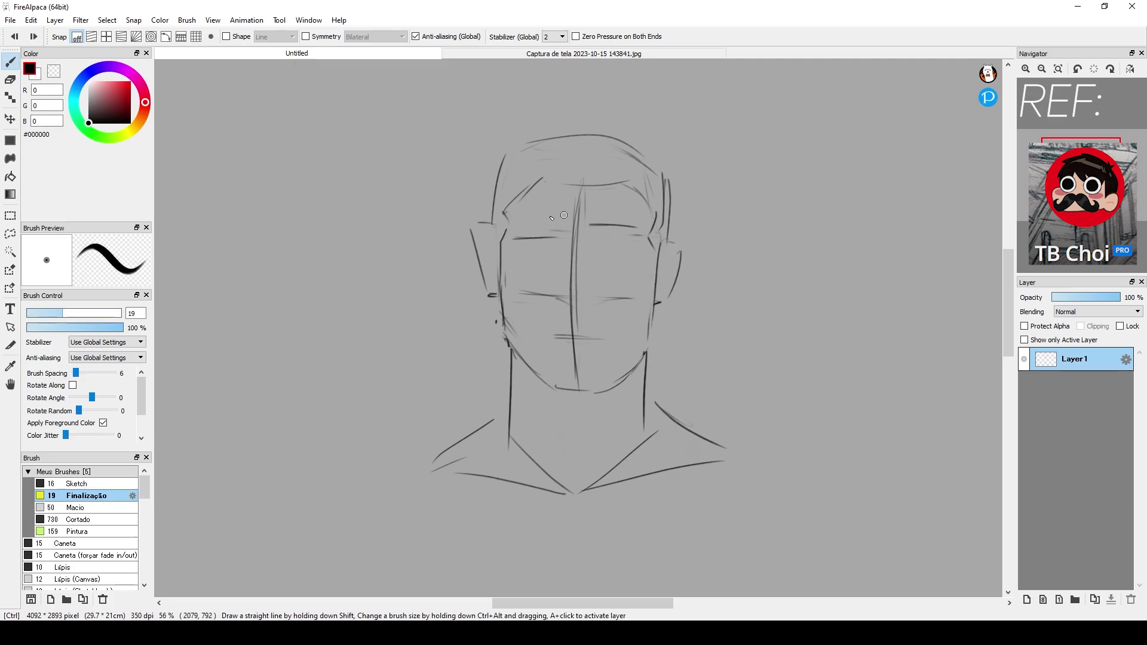
Sketch angular eyebrows on both sides of the centre line, with darker outer ends sloping down to the temples
left_click_drag(583, 223, 646, 249)
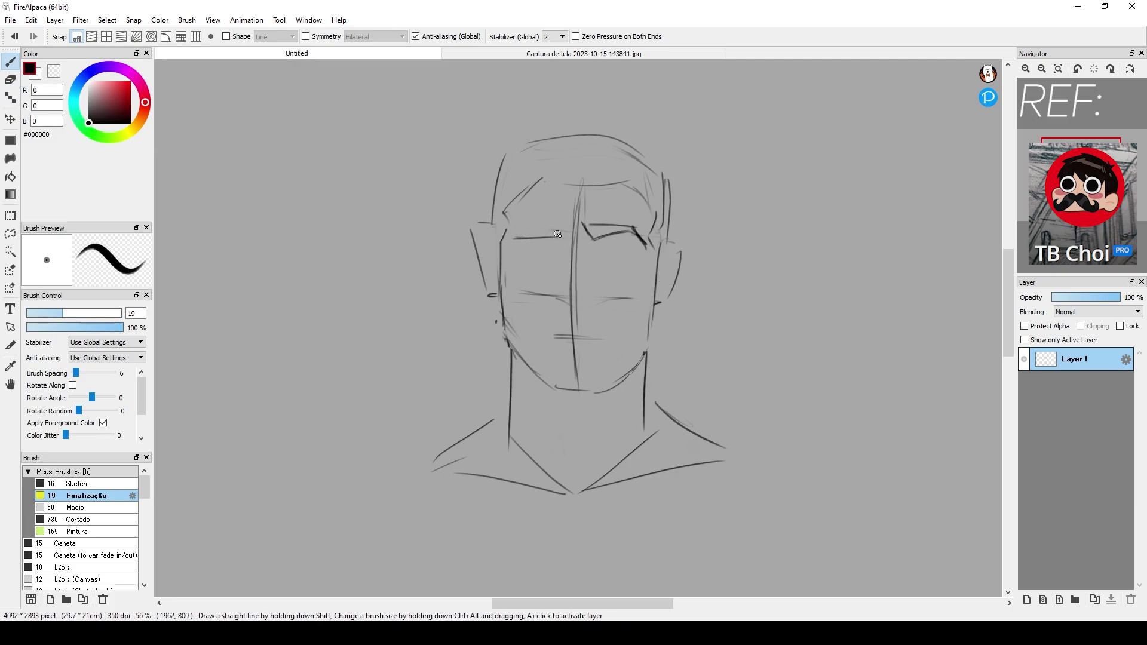
key("e")
key("b")
mouse_move(512, 242)
left_mouse_down()
mouse_move(542, 239)
mouse_move(505, 246)
left_mouse_up()
Erase the centre line between the brows and sketch an angled nose-bridge line at the left-hand brow's inner end
key("e")
mouse_move(578, 206)
left_mouse_down()
mouse_move(575, 272)
mouse_move(568, 258)
mouse_move(563, 272)
left_mouse_up()
key("b")
Try a nose wedge with a rounded tip and a horizontal line across its bridge, and undo these strokes
mouse_move(565, 267)
left_mouse_down()
mouse_move(584, 281)
mouse_move(566, 275)
mouse_move(562, 287)
mouse_move(580, 279)
mouse_move(587, 301)
mouse_move(564, 310)
mouse_move(618, 281)
mouse_move(581, 263)
left_mouse_up()
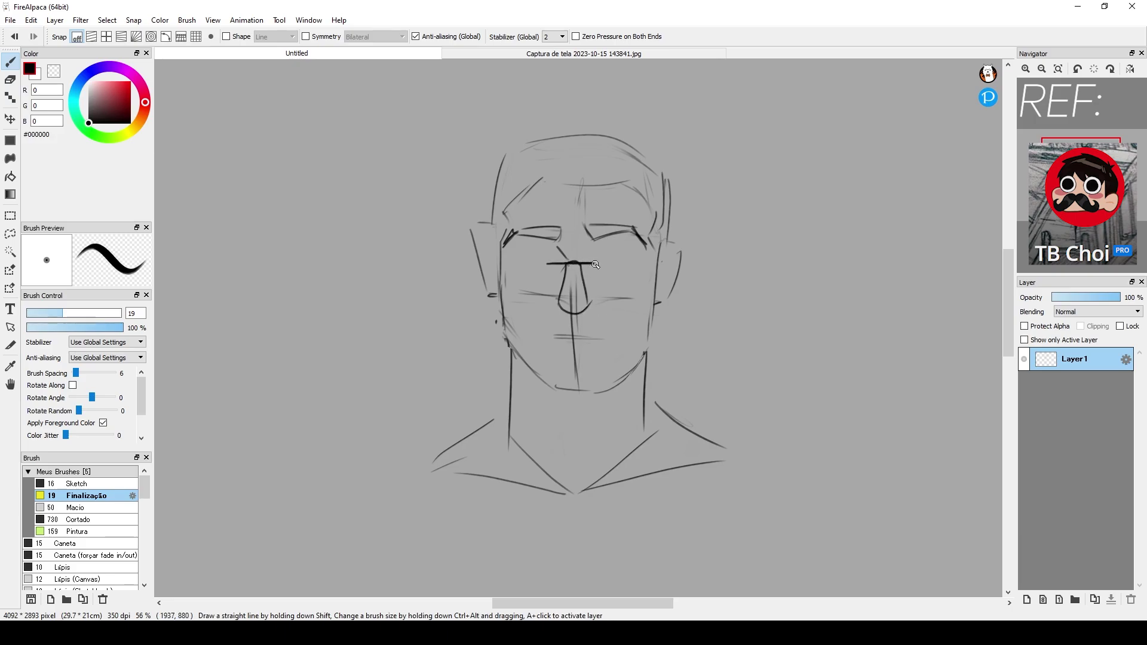
key("ctrl+z")
key("ctrl+z")
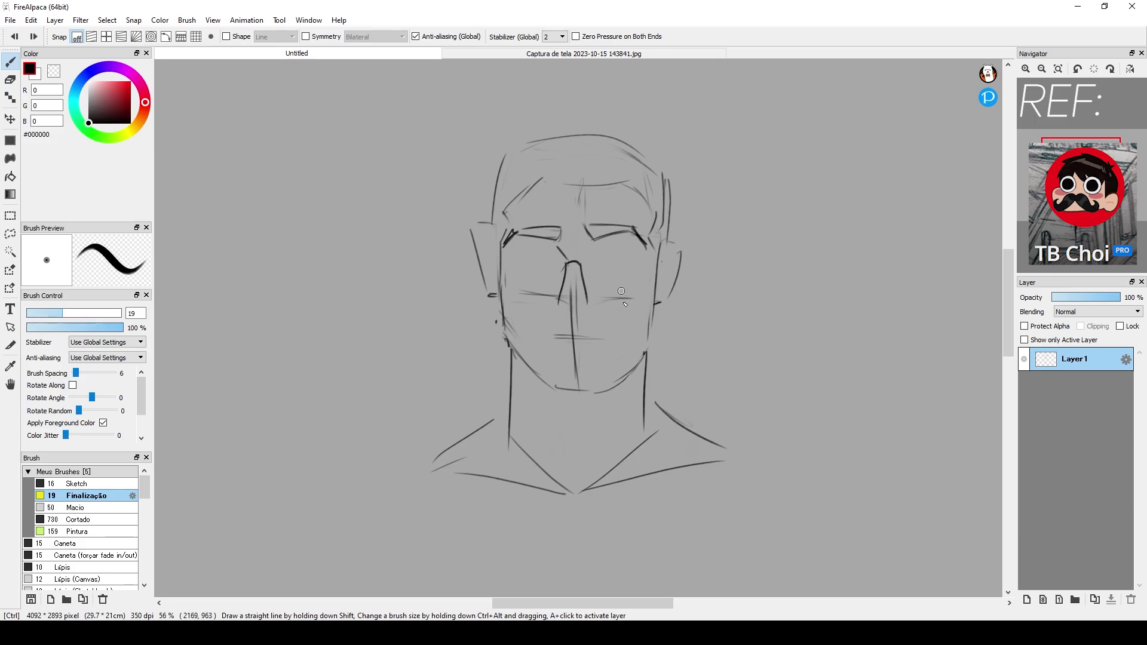
key("ctrl+z")
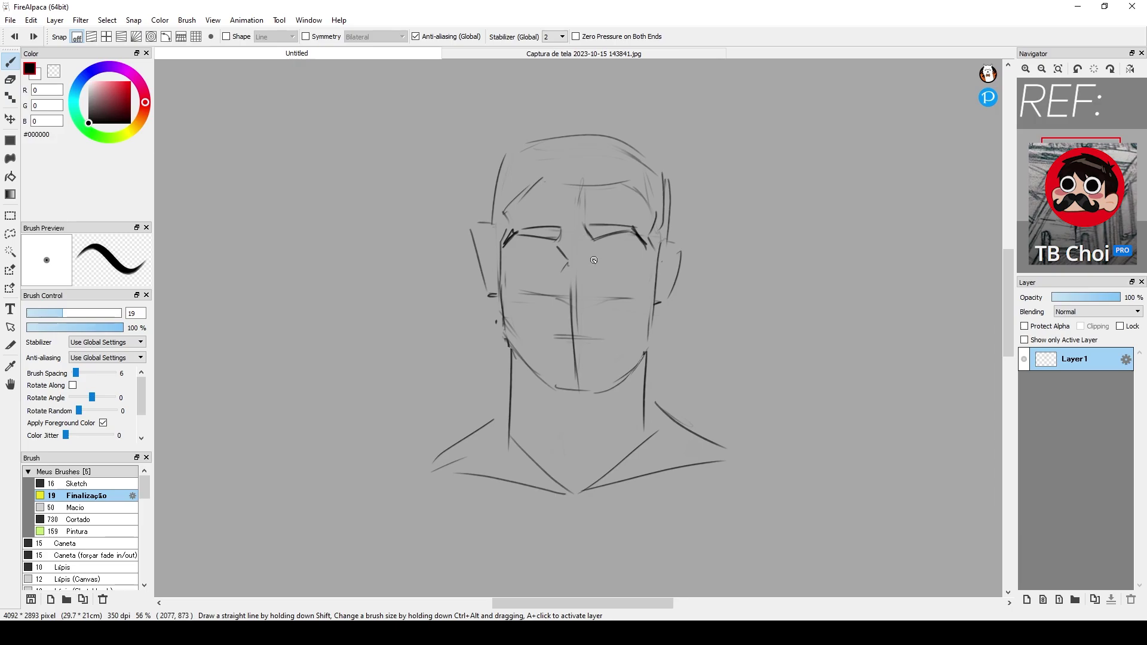
key("ctrl+z")
key("ctrl+z")
Add a slanted crease at the inner end of the right-hand eyebrow
mouse_move(578, 224)
left_mouse_down()
mouse_move(585, 240)
mouse_move(647, 248)
mouse_move(590, 265)
mouse_move(605, 257)
mouse_move(593, 284)
left_mouse_up()
key("e")
key("b")
Draw narrow upper and lower lid lines for both eyes below the brows, undoing misplaced strokes
left_click_drag(638, 244, 635, 301)
key("ctrl+z")
key("ctrl+z")
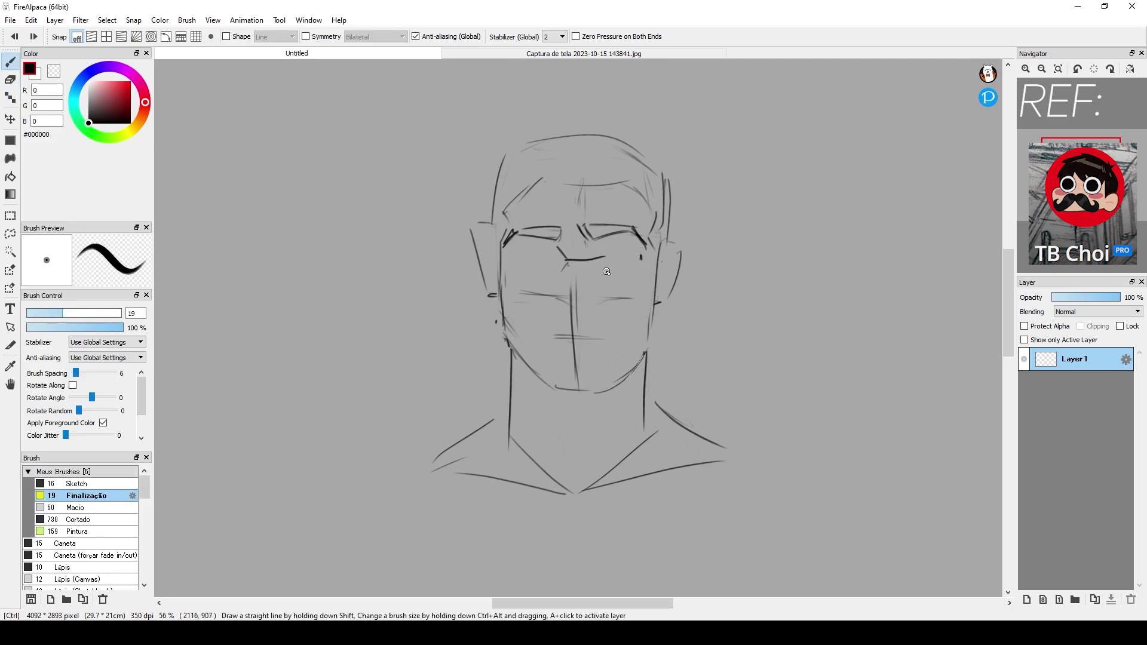
key("ctrl+z")
left_click_drag(589, 261, 640, 258)
key("ctrl+z")
key("ctrl+z")
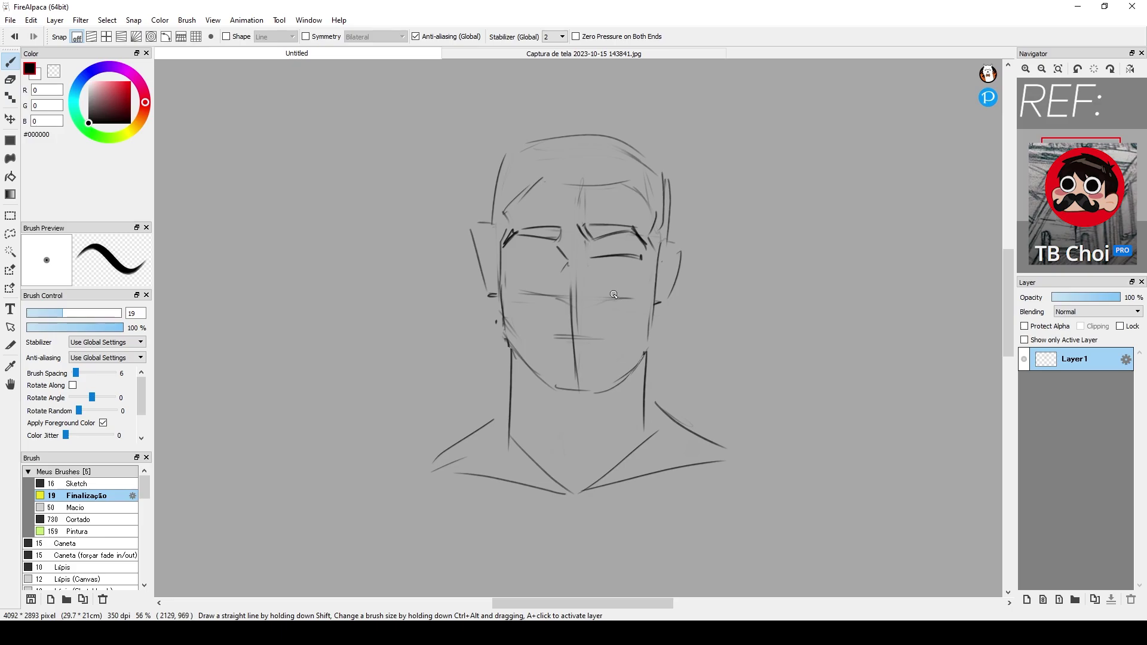
left_click_drag(512, 257, 558, 259)
left_click_drag(512, 268, 633, 269)
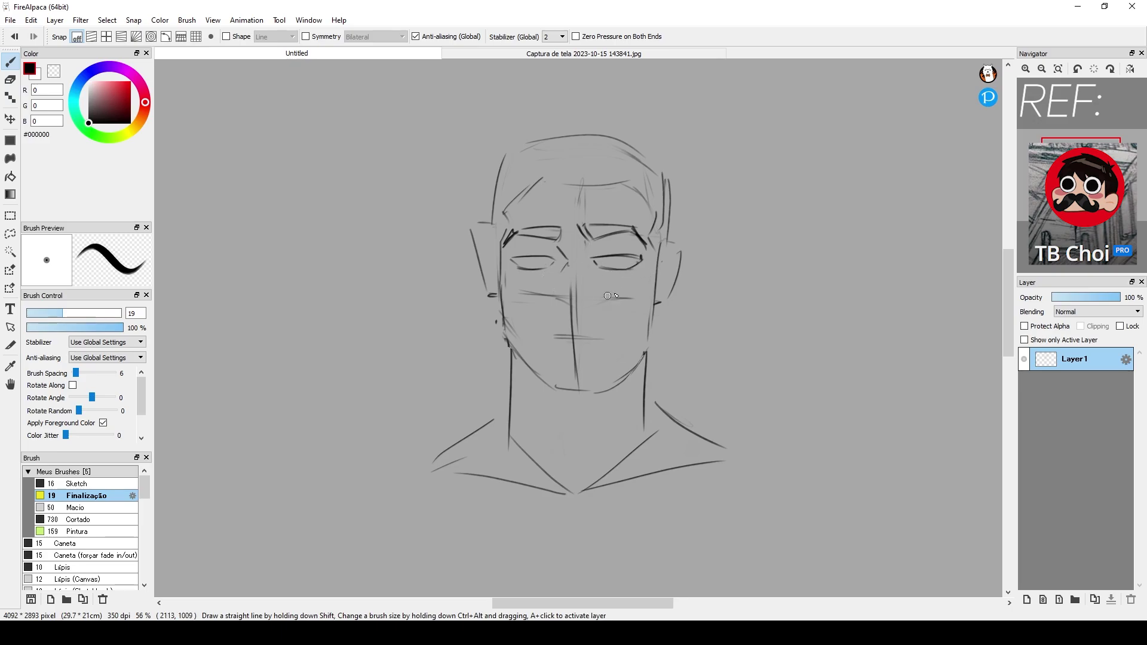
Erase and redraw the right-hand eye's lower lid, trying a heavier inner corner
key("e")
left_click_drag(597, 268, 642, 261)
key("b")
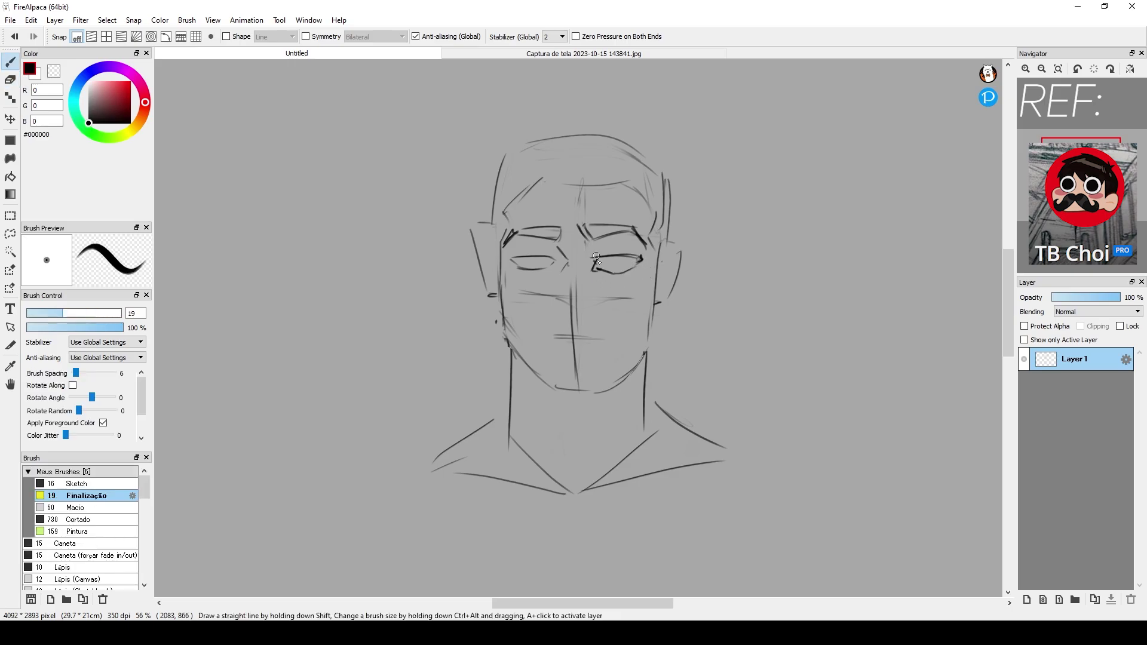
key("ctrl+z")
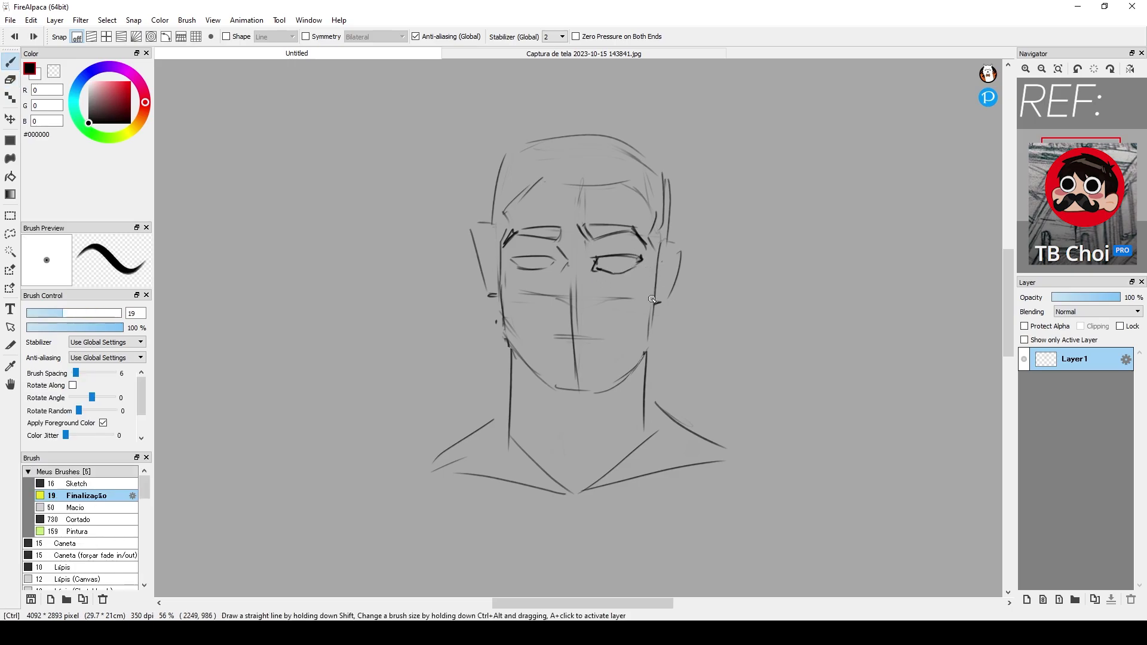
key("ctrl+y")
Erase the centre line around the nose and sketch a diamond-shaped nose tip on the nose guide line
key("e")
mouse_move(572, 294)
left_mouse_down()
mouse_move(582, 305)
mouse_move(616, 300)
mouse_move(579, 284)
mouse_move(597, 300)
left_mouse_up()
key("b")
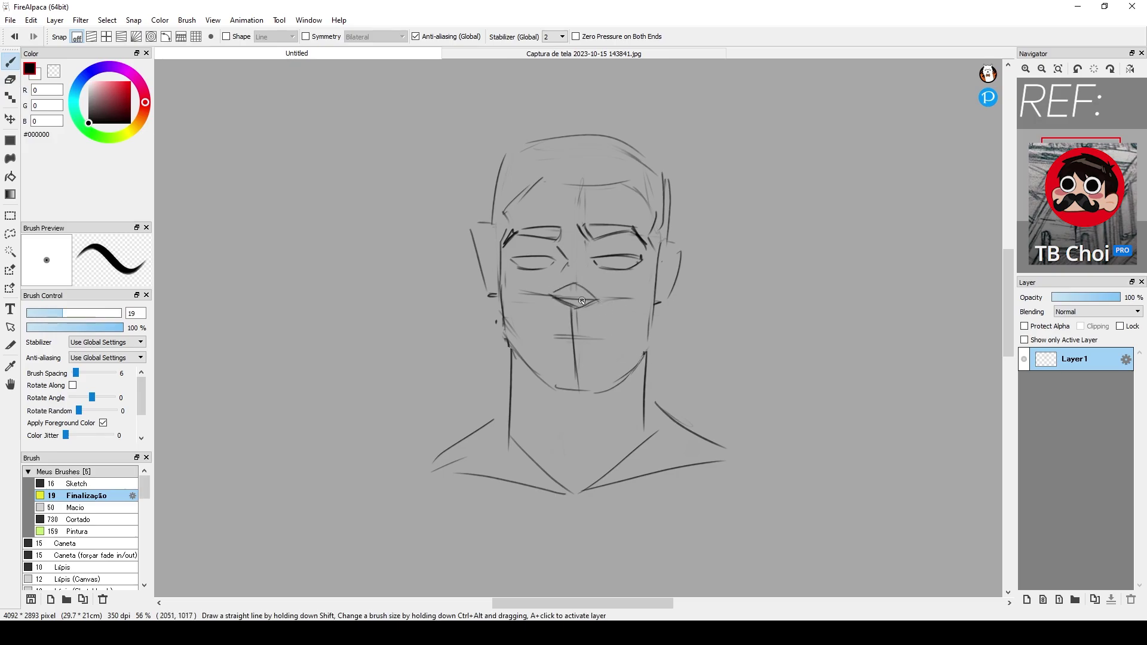
Erase the lower edge of the nose diamond and redraw the underside as a zigzag line between the nostril wings
key("e")
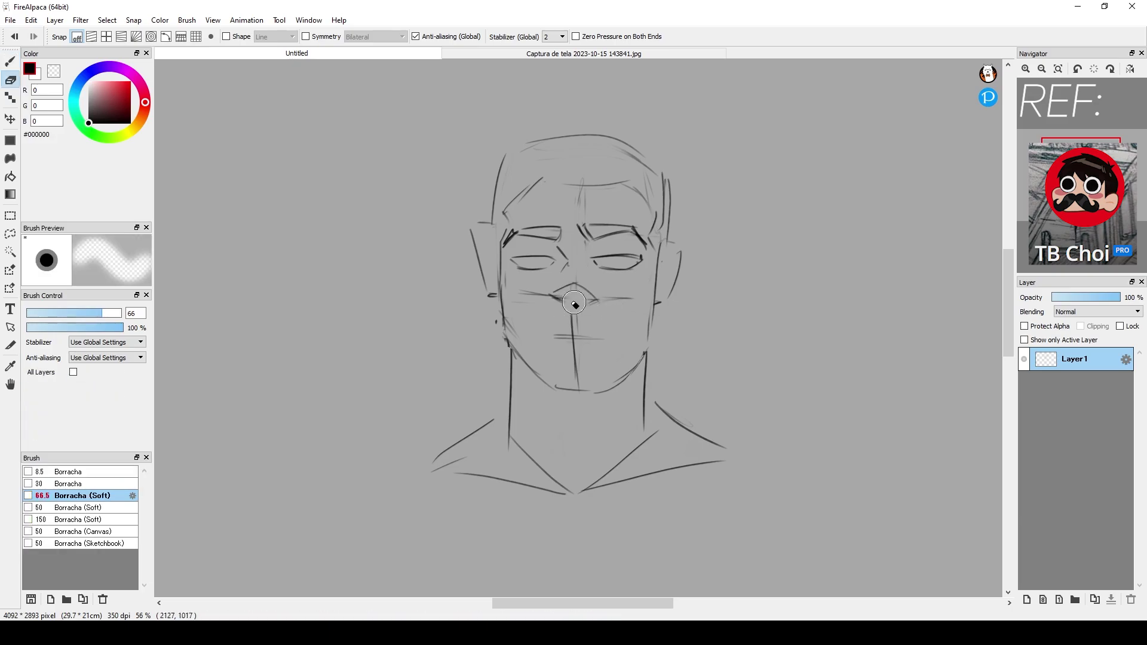
key("b")
left_click_drag(553, 297, 572, 299)
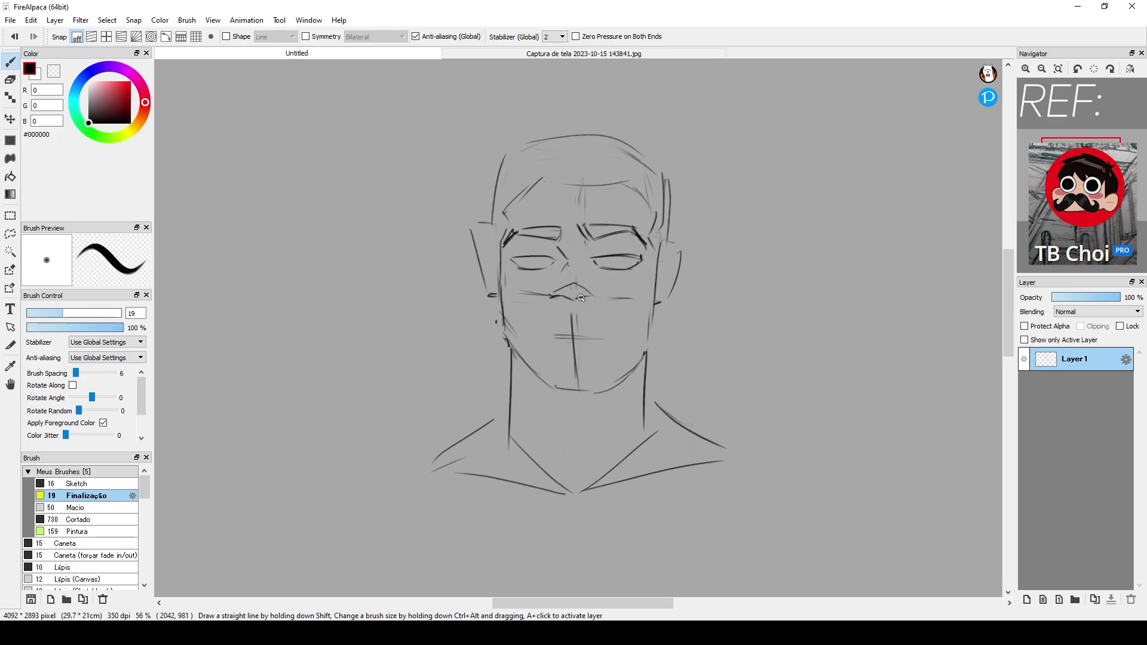
left_click_drag(590, 298, 617, 312)
Sketch the right-hand and left-hand nostril shapes under the nose, undoing a vertical stroke on the right-hand wing
key("e")
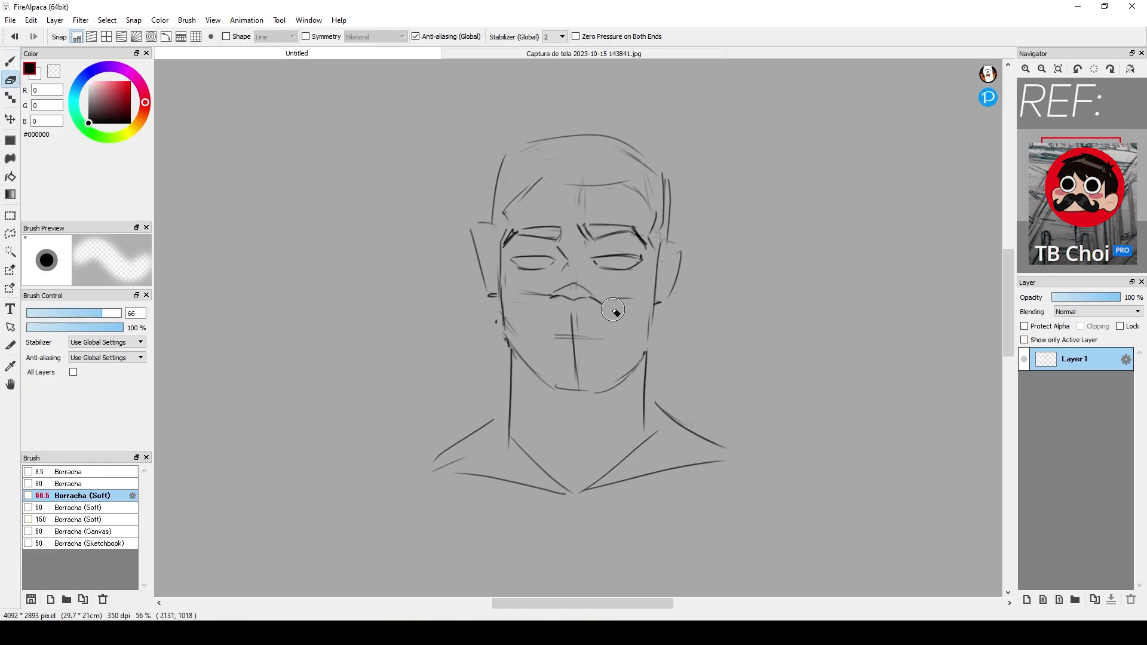
key("b")
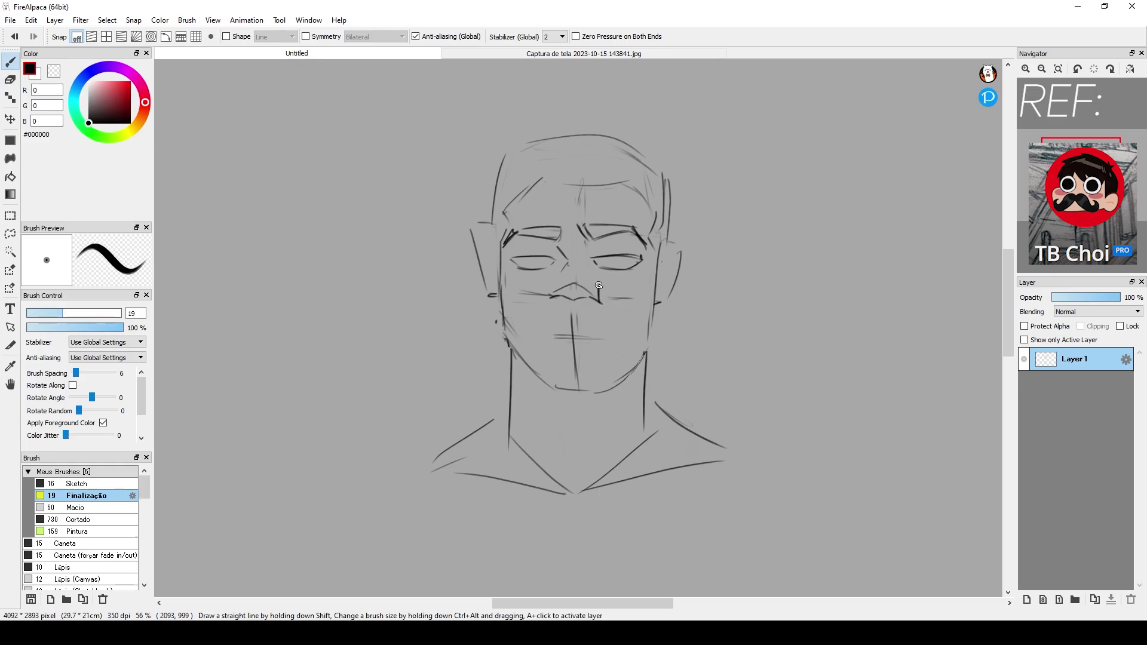
key("ctrl+z")
key("e")
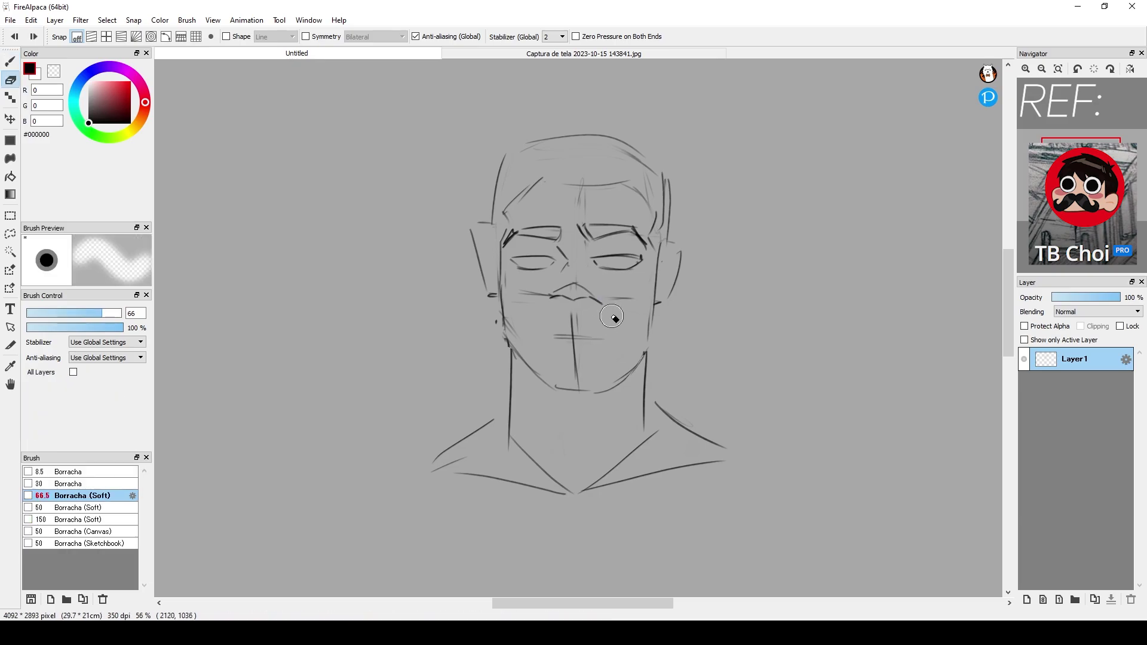
key("b")
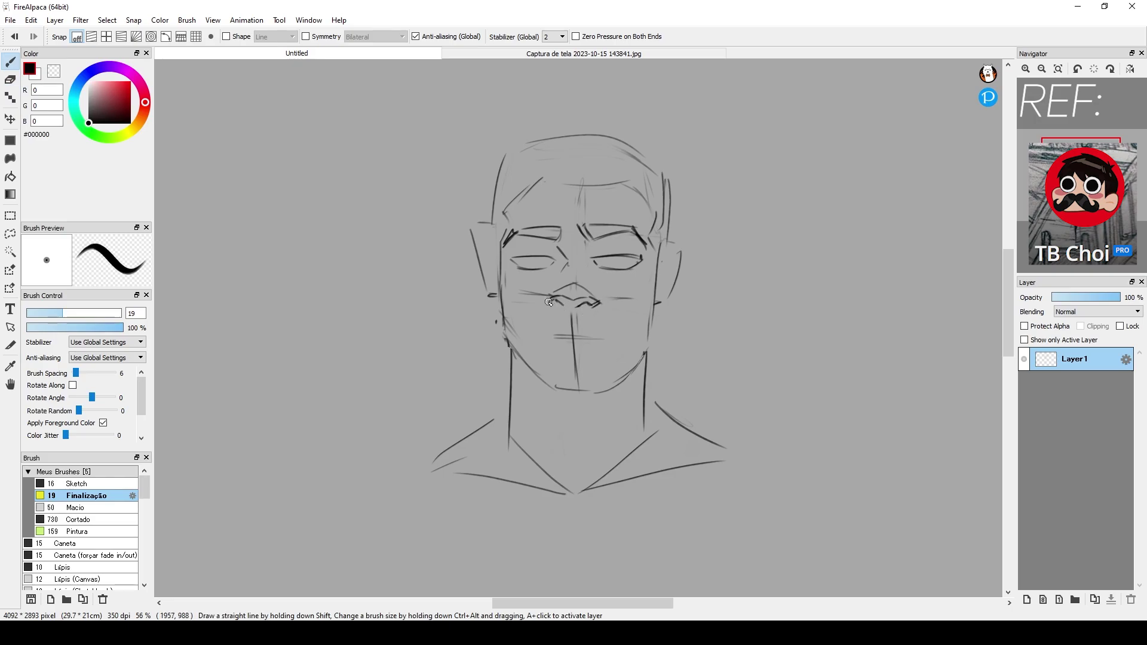
left_click_drag(546, 298, 563, 307)
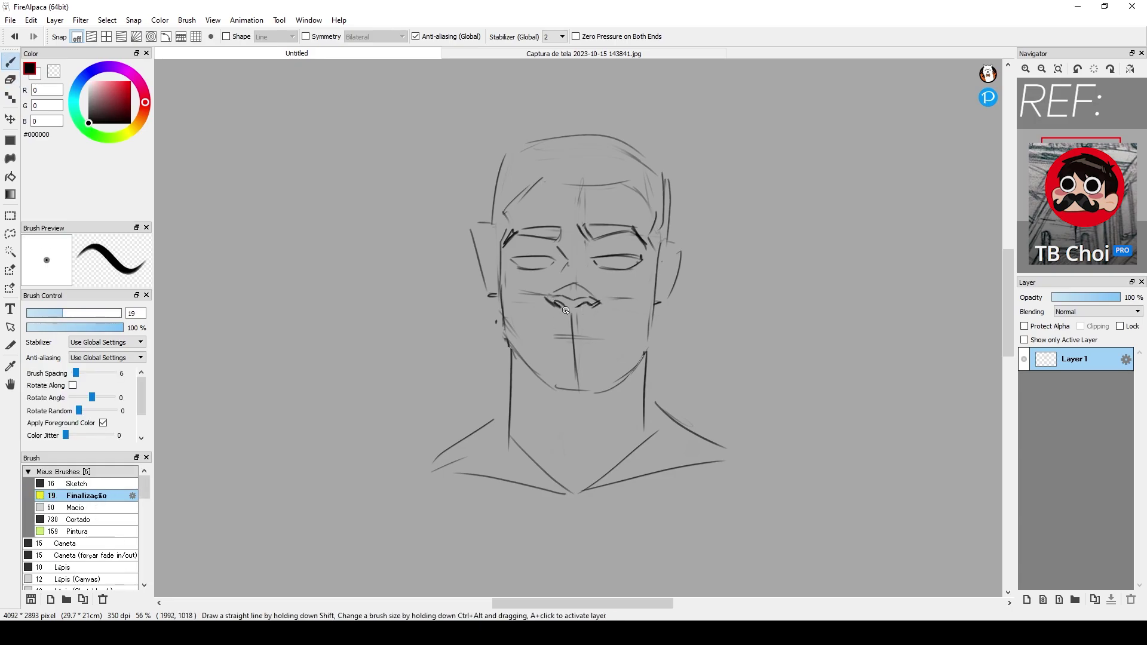
Add a short stroke above the left-hand eyebrow and erase the nose, mouth and centre guide lines from the lower face
left_click_drag(553, 214, 567, 214)
key("e")
mouse_move(573, 319)
left_mouse_down()
mouse_move(566, 331)
mouse_move(584, 305)
mouse_move(582, 281)
mouse_move(592, 285)
mouse_move(537, 302)
left_mouse_up()
key("b")
key("e")
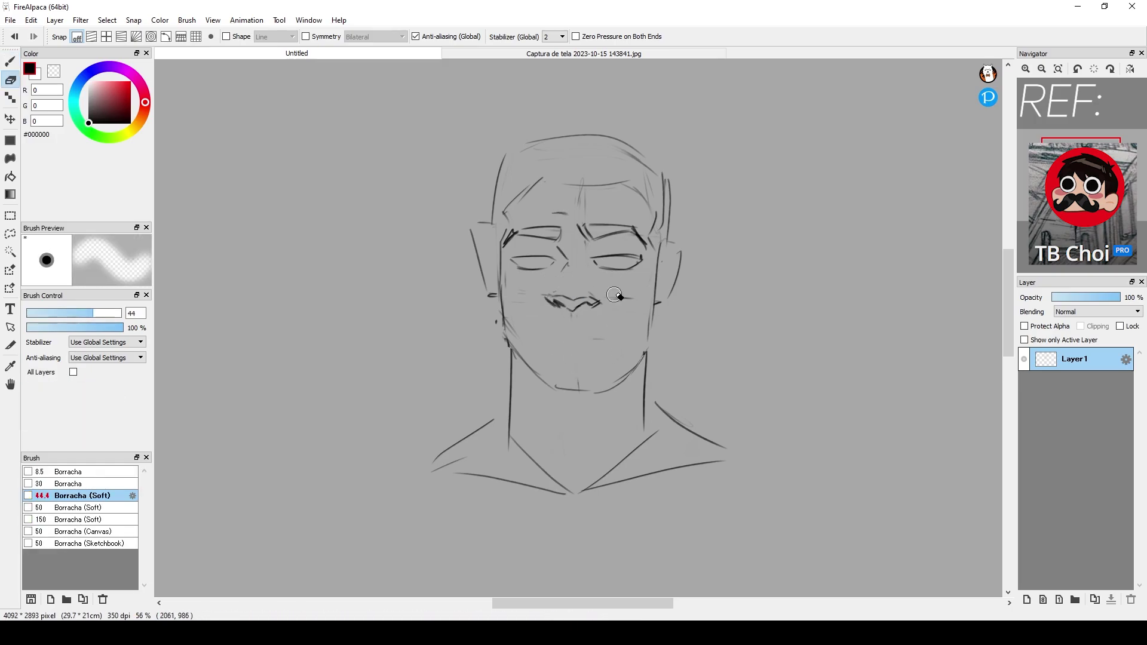
mouse_move(616, 295)
left_mouse_down()
mouse_move(627, 306)
mouse_move(608, 345)
left_mouse_up()
Lasso the nose, move it 14 px down and 4 px right with Transform, and clear the selection
key("l")
mouse_move(550, 287)
left_mouse_down()
mouse_move(605, 299)
mouse_move(547, 286)
mouse_move(593, 318)
left_mouse_up()
key("ctrl+t")
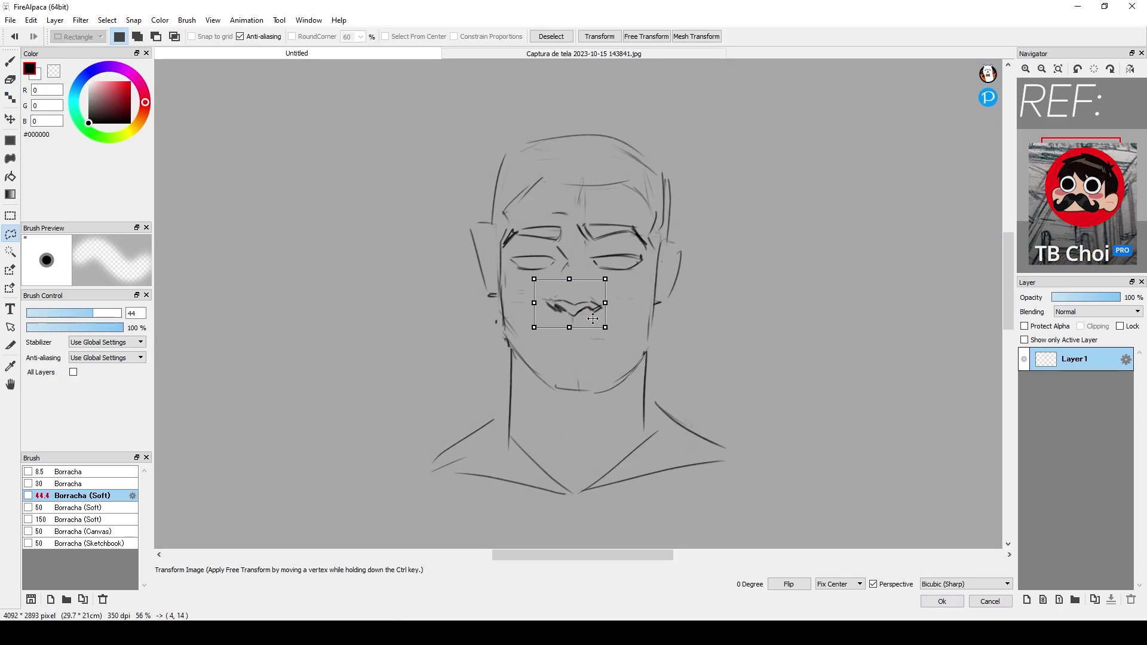
left_click(942, 601)
key("ctrl+d")
Erase the stray lines along the cheeks and jaw, and redraw both jaw lines sloping down to the chin
key("e")
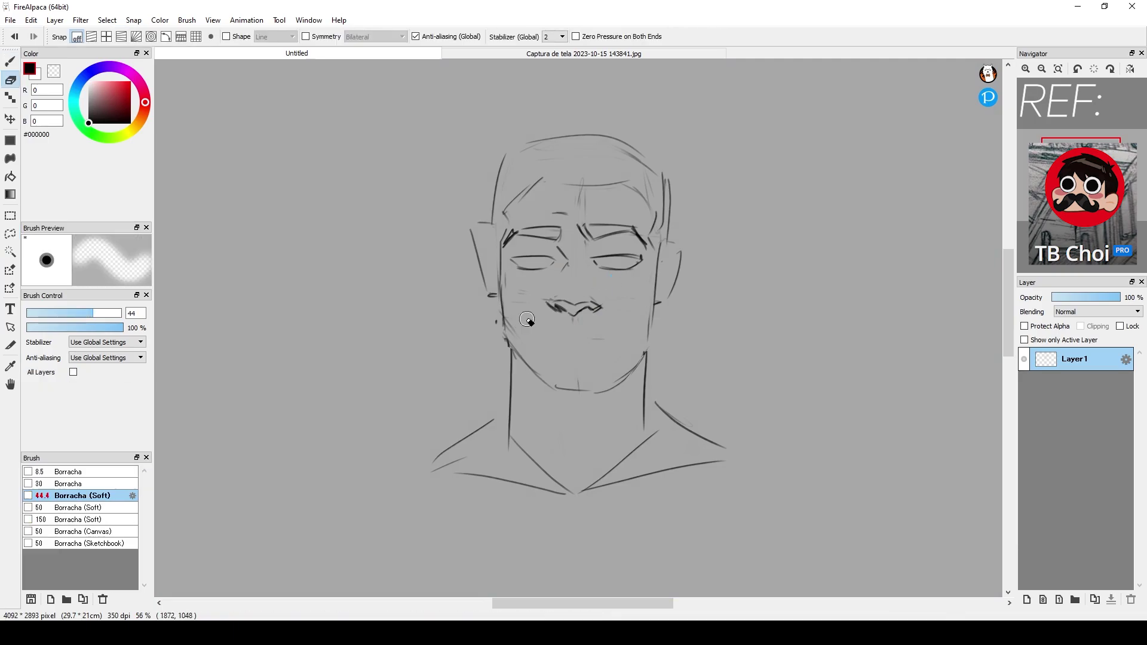
mouse_move(516, 299)
left_mouse_down()
mouse_move(544, 358)
mouse_move(638, 370)
left_mouse_up()
key("b")
left_click_drag(506, 338, 556, 388)
key("e")
key("b")
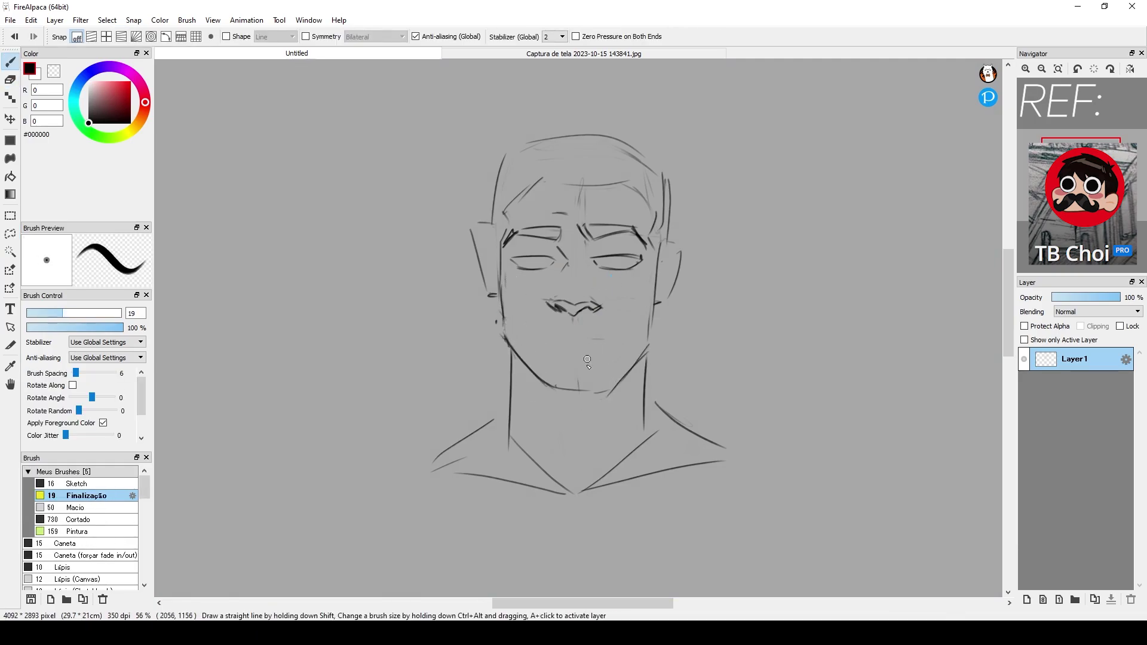
left_click_drag(649, 345, 608, 396)
Erase the leftover guide marks at the chin and mouth, and clean up the lines around the nose
key("e")
key("b")
key("e")
key("b")
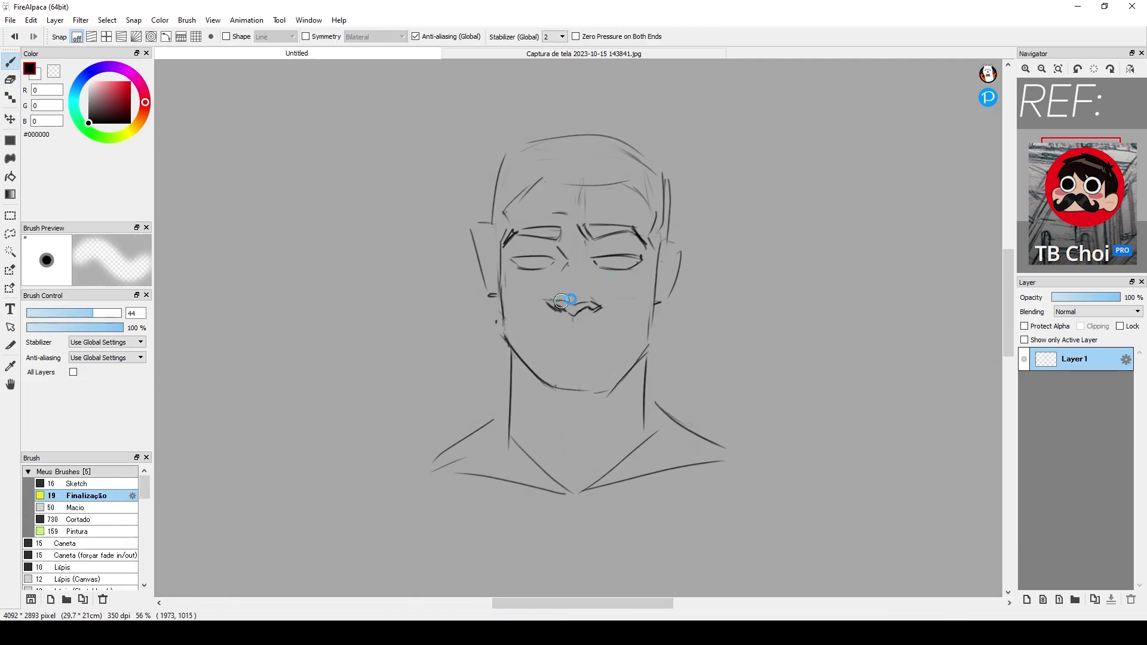
Clean up the nose outline and add a short line for the bridge above its tip
key("e")
key("b")
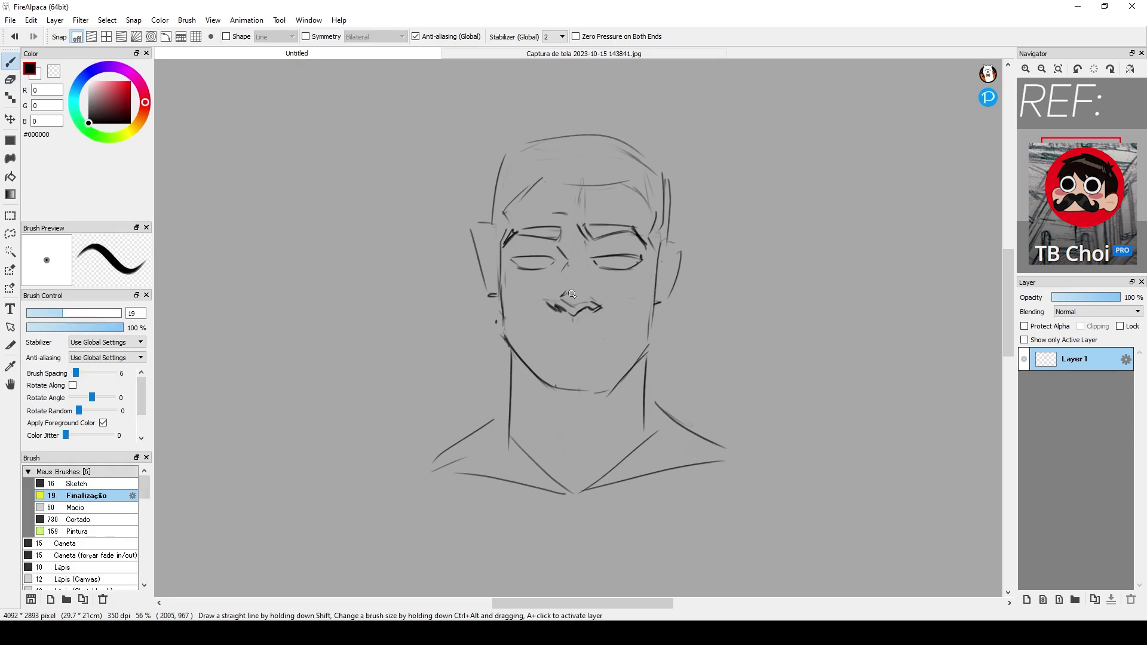
key("e")
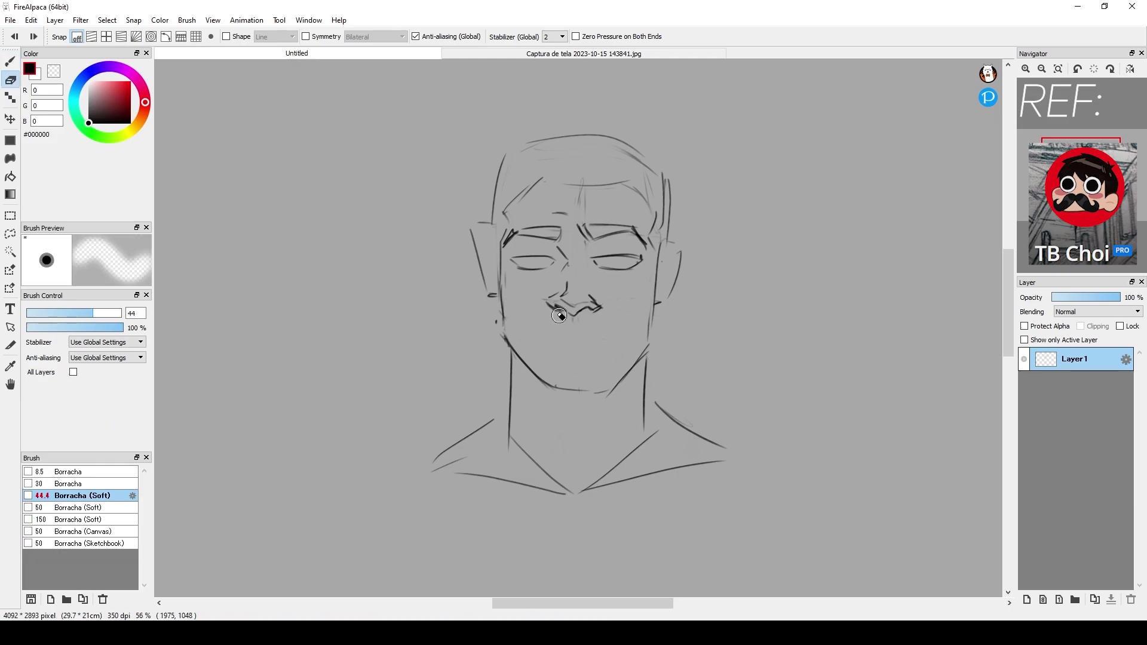
key("b")
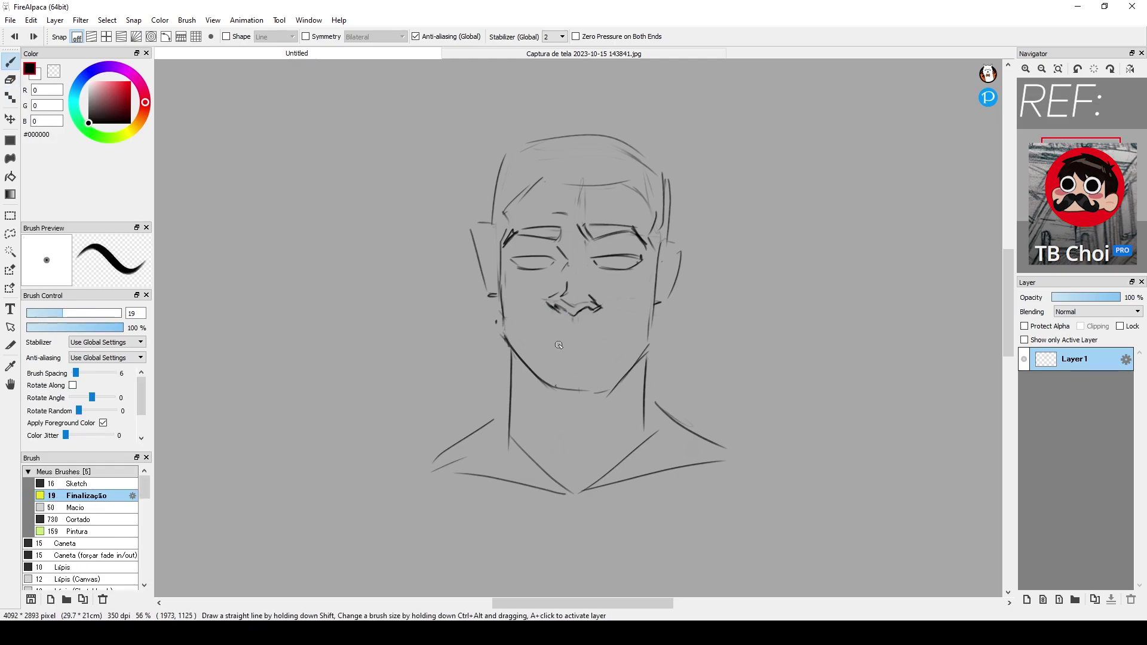
Sketch the mouth below the nose with an upper-lip outline, its left-hand corner and a short lower-lip line
mouse_move(575, 346)
left_mouse_down()
mouse_move(590, 347)
mouse_move(554, 351)
mouse_move(588, 338)
mouse_move(608, 359)
mouse_move(547, 344)
mouse_move(607, 361)
mouse_move(564, 357)
mouse_move(589, 360)
left_mouse_up()
key("e")
key("b")
key("ctrl+z")
key("e")
key("b")
key("e")
key("b")
key("e")
key("b")
left_click_drag(559, 358, 607, 358)
key("e")
key("b")
left_click(130, 83)
left_click_drag(602, 309, 611, 352)
key("ctrl+z")
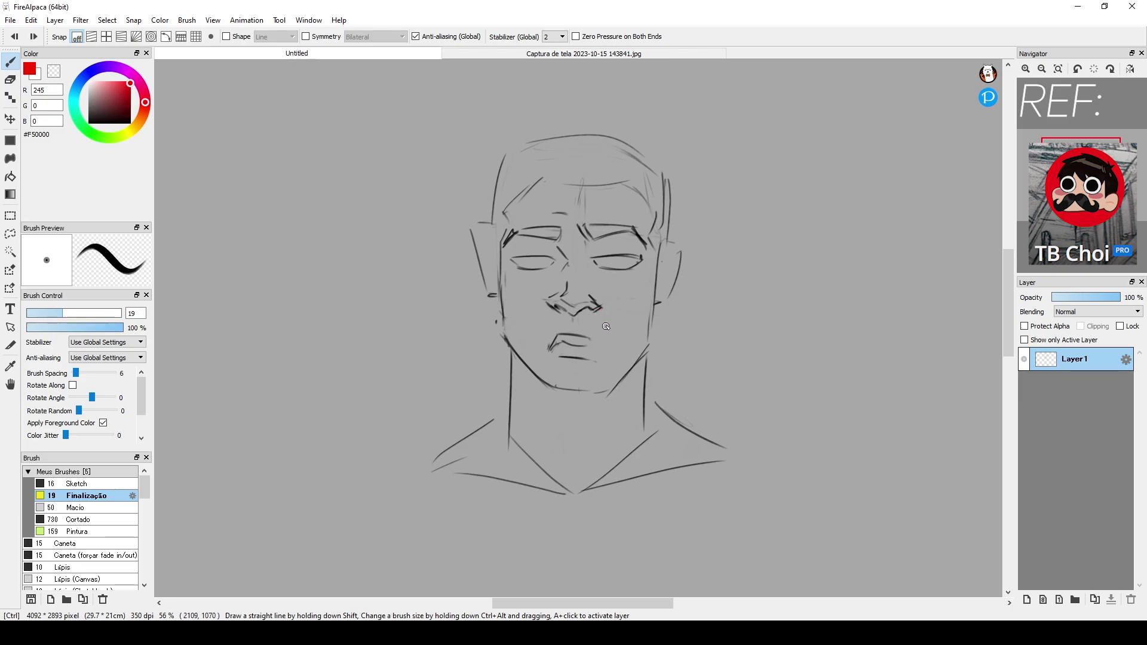
left_click(89, 123)
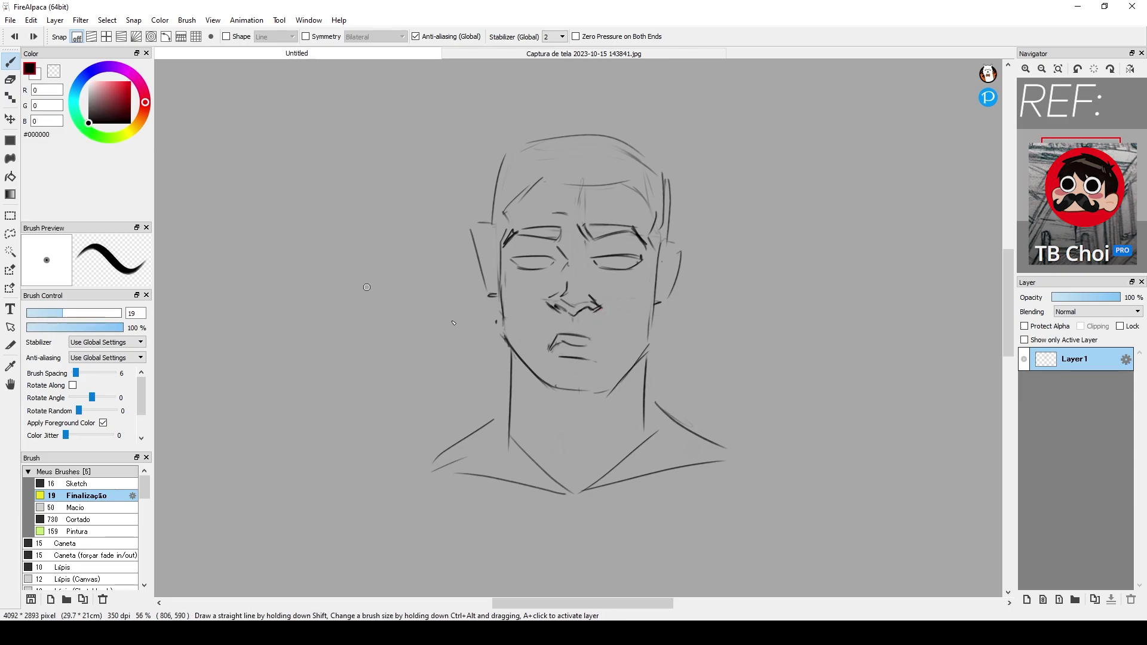
Redraw the upper lip with a raised centre and downturned corners on both sides of the mouth
left_click(607, 347)
key("e")
mouse_move(553, 349)
left_mouse_down()
mouse_move(579, 351)
mouse_move(567, 337)
left_mouse_up()
key("b")
mouse_move(568, 337)
left_mouse_down()
mouse_move(607, 346)
mouse_move(589, 327)
left_mouse_up()
left_click_drag(589, 328, 606, 346)
Draw half-covered irises in both eyes and redraw the upper eyelids as heavy, nearly straight lines
left_click_drag(528, 259, 543, 264)
left_click_drag(611, 259, 627, 265)
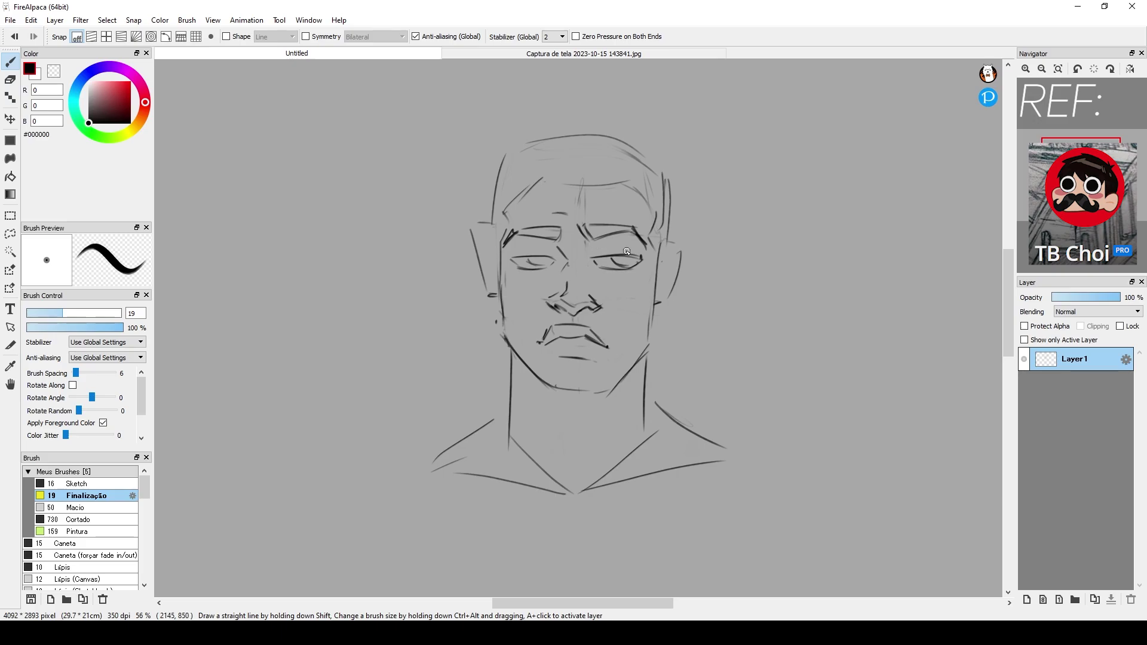
key("e")
key("b")
key("e")
key("b")
left_click_drag(597, 261, 641, 258)
key("e")
mouse_move(518, 253)
left_mouse_down()
mouse_move(558, 251)
mouse_move(555, 261)
left_mouse_up()
key("b")
key("e")
key("b")
Sketch arched eyelid creases above both eyes, undoing the stray strokes and cleaning up the lines
mouse_move(598, 243)
left_mouse_down()
mouse_move(639, 252)
mouse_move(617, 247)
mouse_move(643, 268)
left_mouse_up()
key("ctrl+z")
key("ctrl+z")
key("e")
key("b")
key("e")
key("b")
key("e")
key("b")
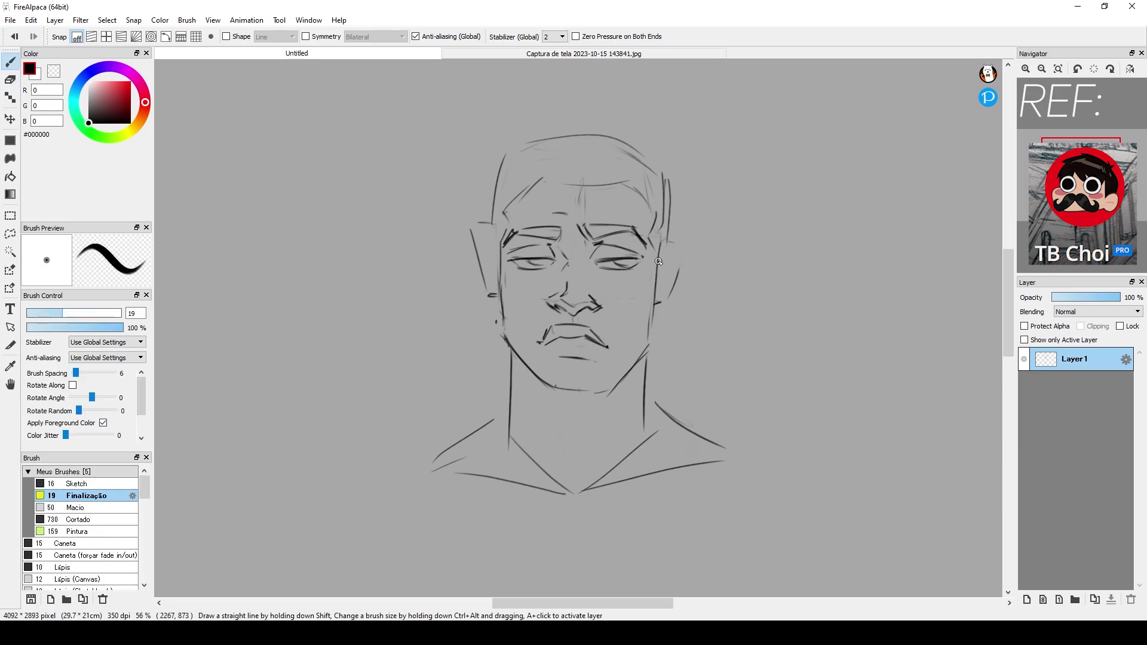
Redraw the right-hand ear with a tapered outer contour, inner folds and an earlobe
mouse_move(659, 261)
left_mouse_down()
mouse_move(678, 259)
mouse_move(677, 285)
left_mouse_up()
left_click_drag(673, 293, 655, 309)
left_click_drag(665, 266, 670, 279)
left_click_drag(657, 286, 655, 296)
Erase the old left-hand ear marks and redraw its angled top and outer contour tapering down to the cheek
mouse_move(483, 226)
left_mouse_down()
mouse_move(498, 242)
mouse_move(474, 231)
left_mouse_up()
key("e")
key("b")
key("e")
key("b")
key("e")
key("b")
key("e")
left_click_drag(466, 243, 473, 236)
key("b")
left_click_drag(473, 242, 494, 294)
key("e")
key("b")
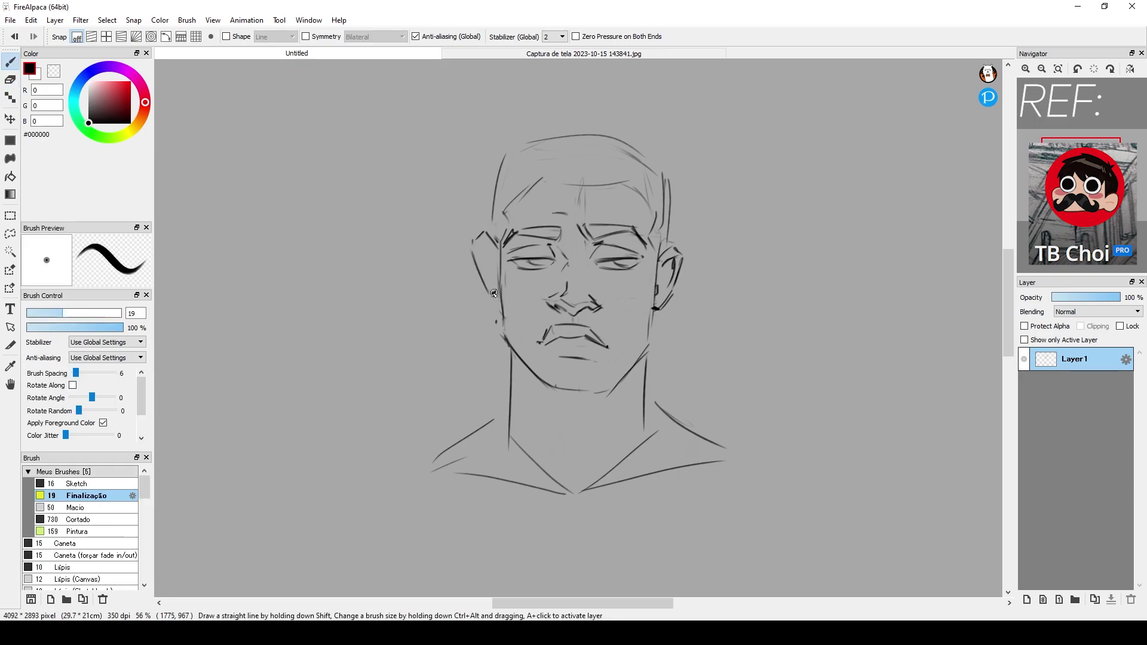
Sketch neck muscle lines converging on a small collarbone notch, and darken the contours where the jaw meets the neck
left_click_drag(525, 374, 540, 420)
left_click_drag(554, 440, 565, 491)
key("e")
key("b")
left_click_drag(601, 443, 576, 495)
key("e")
left_click_drag(650, 439, 597, 479)
key("b")
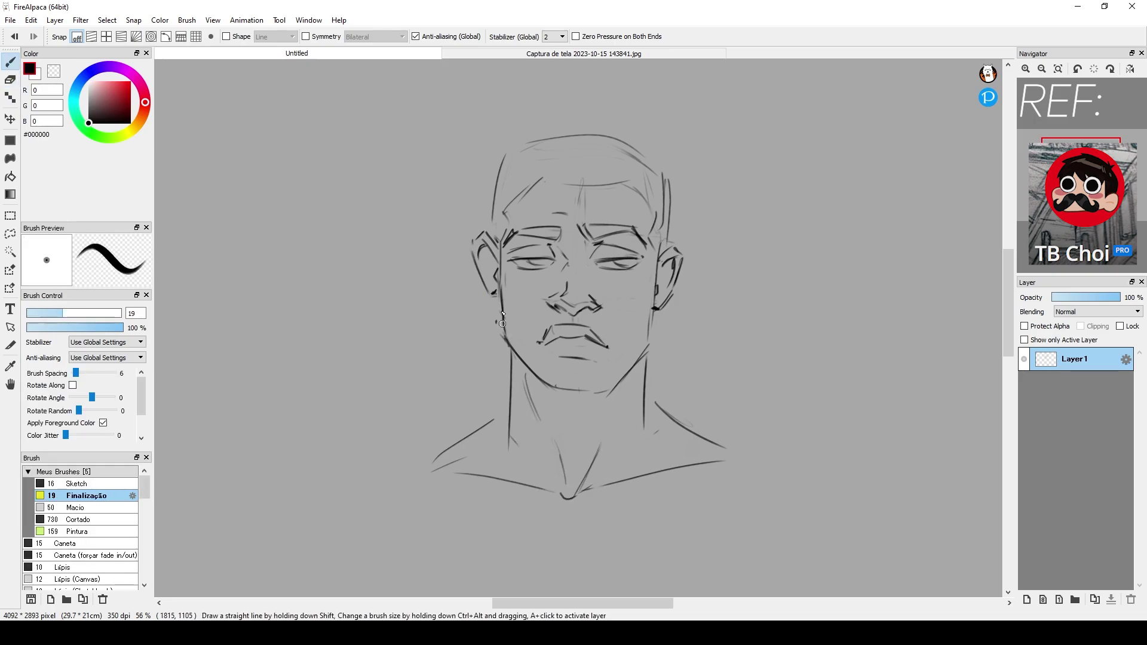
left_click_drag(501, 293, 512, 409)
left_click_drag(638, 348, 644, 381)
Add hatched shading to the upper lip, the underside of the nose and the irises
left_click_drag(567, 336, 602, 345)
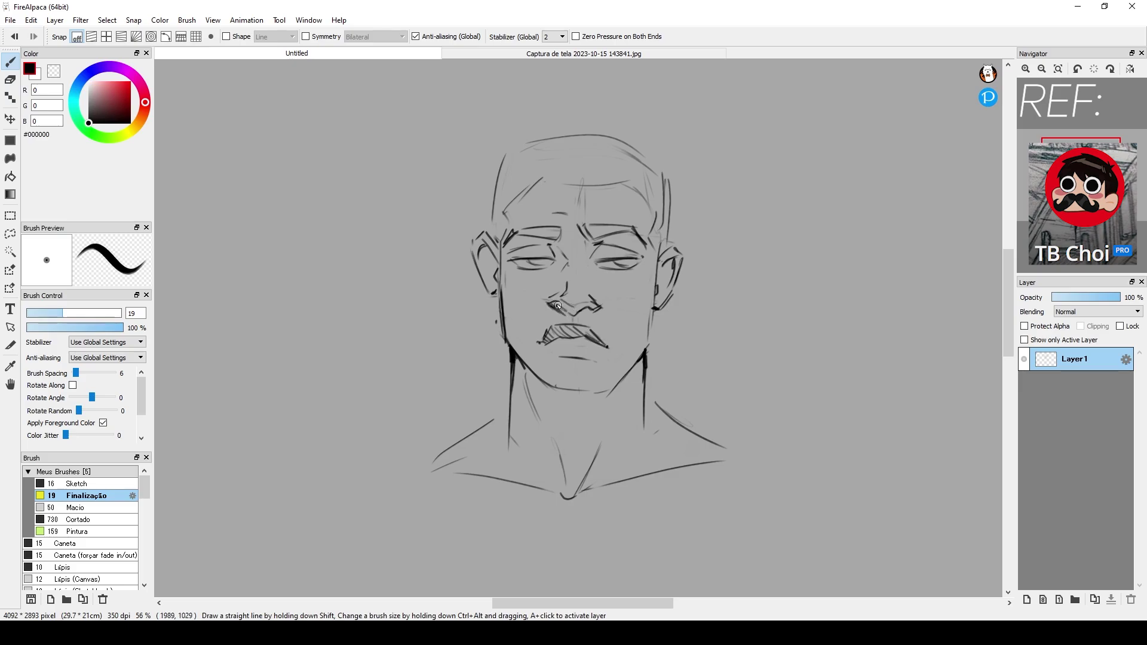
mouse_move(558, 306)
left_mouse_down()
mouse_move(605, 315)
mouse_move(573, 318)
left_mouse_up()
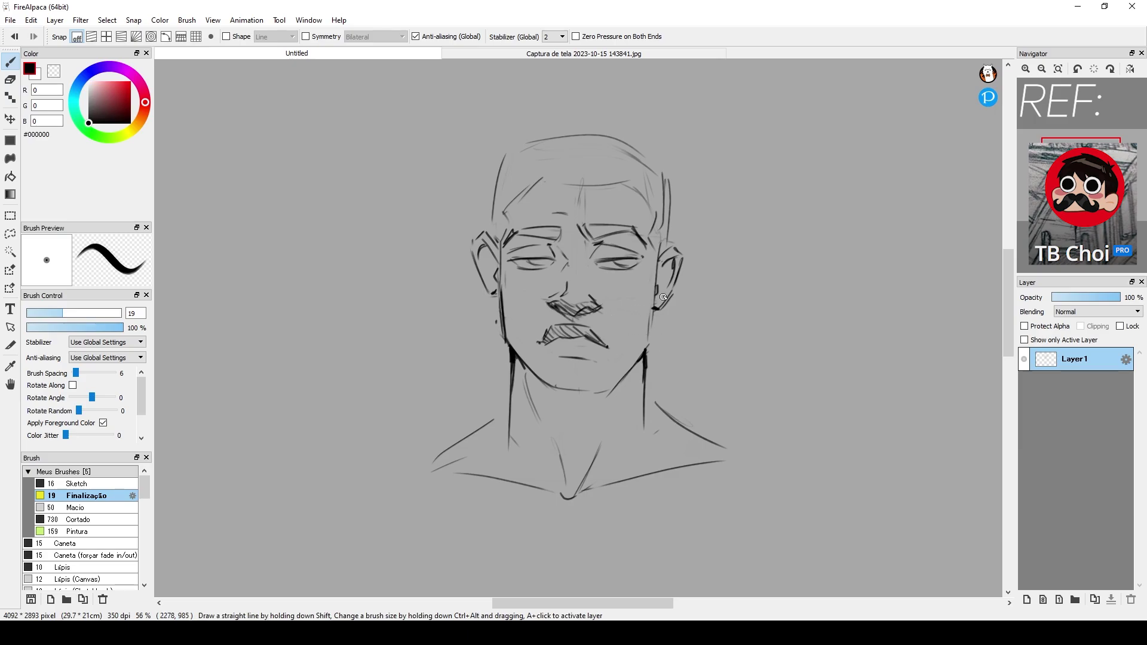
left_click_drag(595, 261, 638, 260)
left_click_drag(513, 260, 556, 270)
Lasso the right-hand eyebrow, adjust its placement with Transform, and clear the selection
key("l")
mouse_move(583, 238)
left_mouse_down()
mouse_move(599, 246)
mouse_move(588, 214)
mouse_move(628, 217)
mouse_move(671, 193)
left_mouse_up()
key("ctrl+t")
left_click(930, 596)
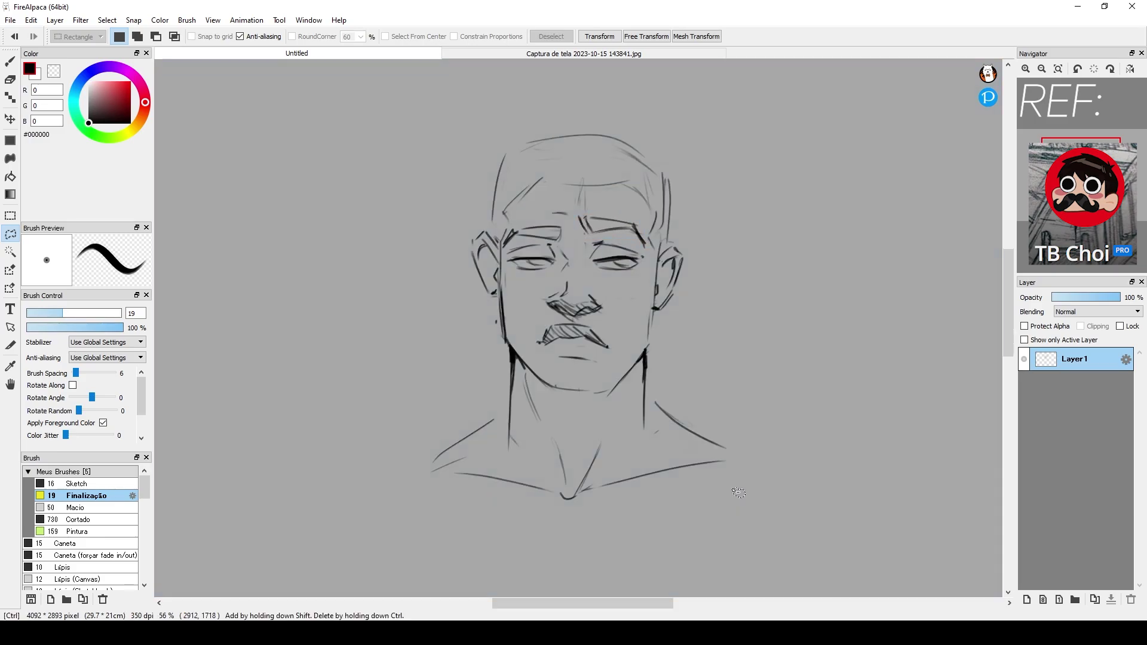
Erase the old forehead guide lines and redraw the hairline across the forehead, curving down to both temples
key("b")
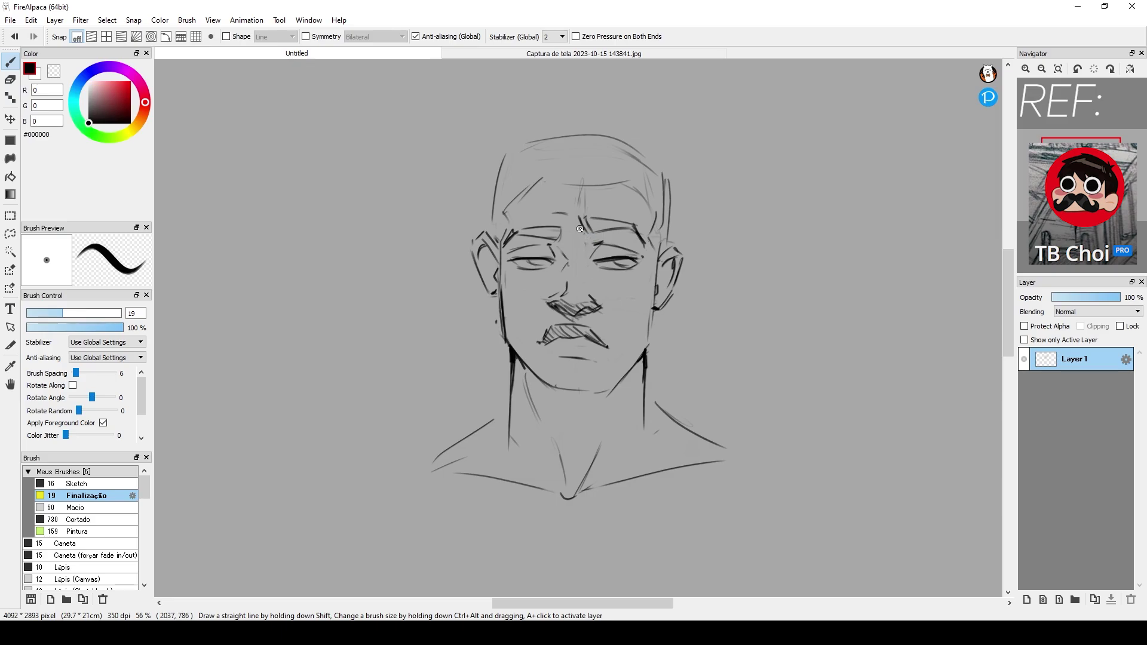
left_click_drag(582, 230, 584, 263)
left_click_drag(642, 232, 631, 263)
key("ctrl+z")
key("e")
key("b")
mouse_move(607, 188)
left_mouse_down()
mouse_move(574, 183)
mouse_move(624, 173)
left_mouse_up()
left_click_drag(575, 177, 534, 171)
key("e")
key("b")
mouse_move(498, 210)
left_mouse_down()
mouse_move(500, 263)
mouse_move(550, 259)
left_mouse_up()
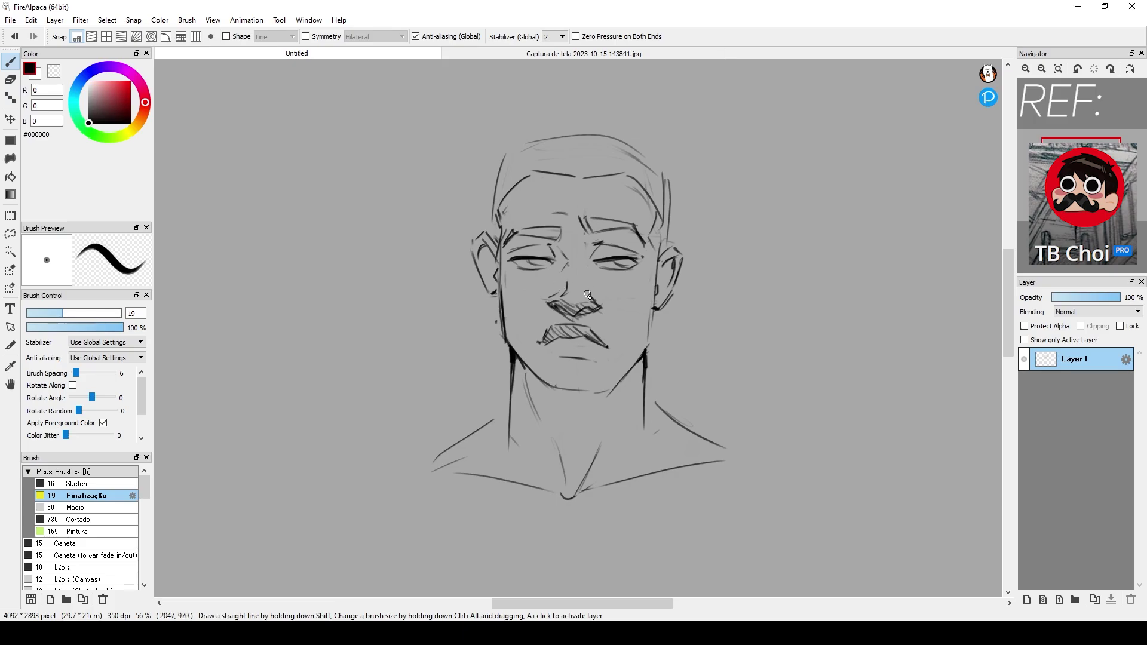
Darken the nostril outline and erase the hatching from the underside of the nose
key("e")
key("b")
left_click_drag(567, 302, 597, 308)
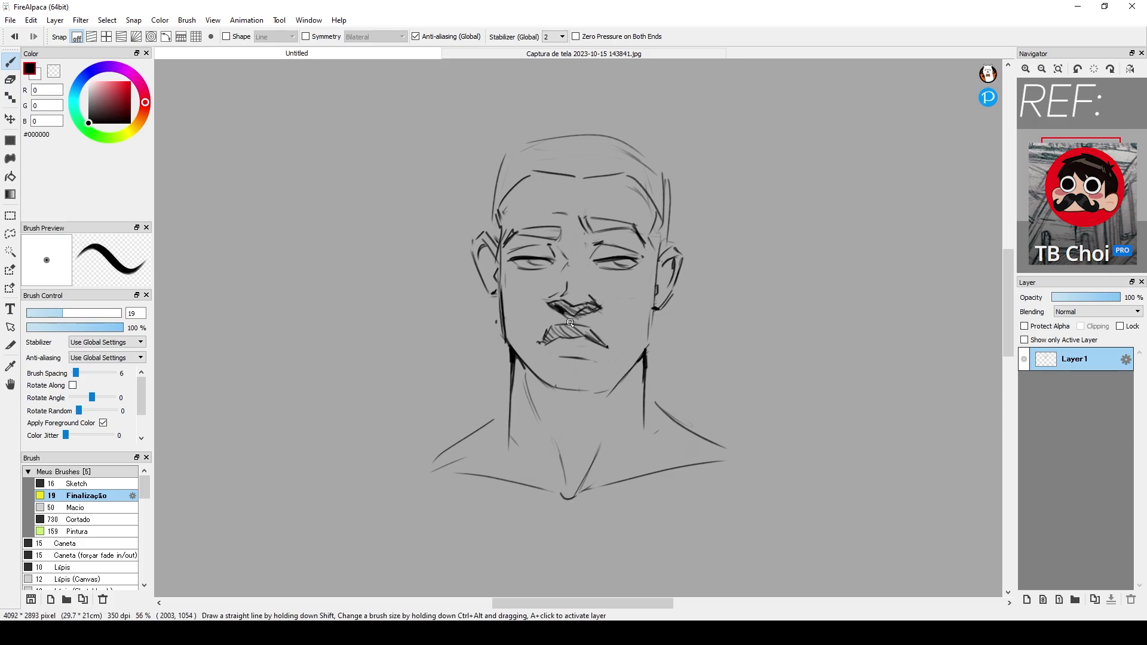
key("e")
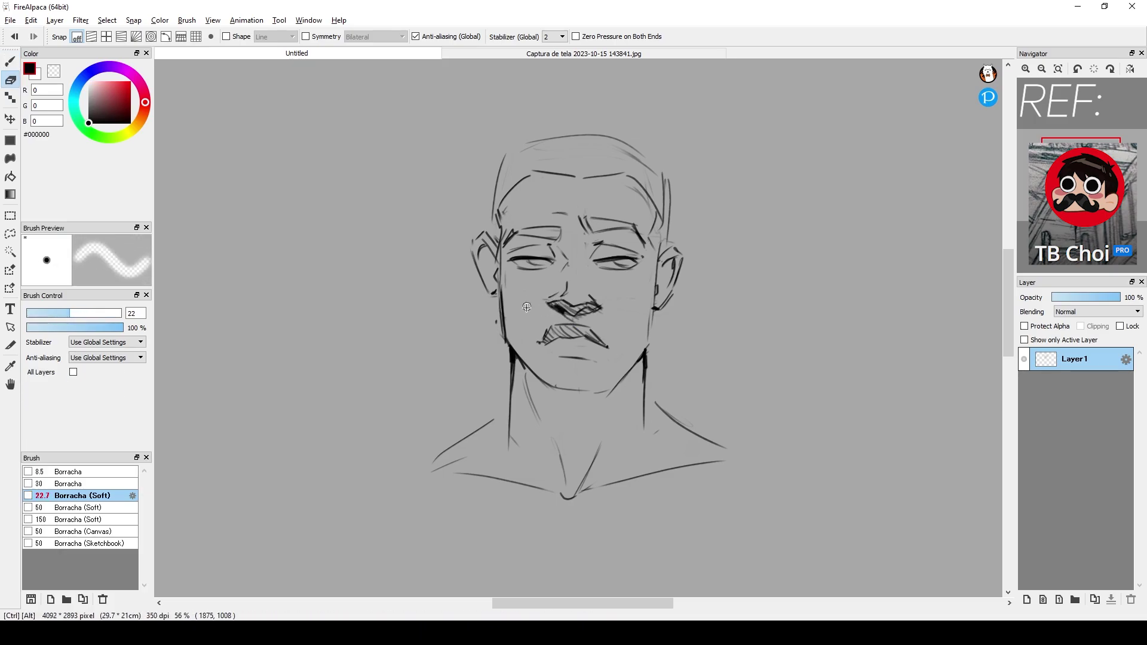
key("b")
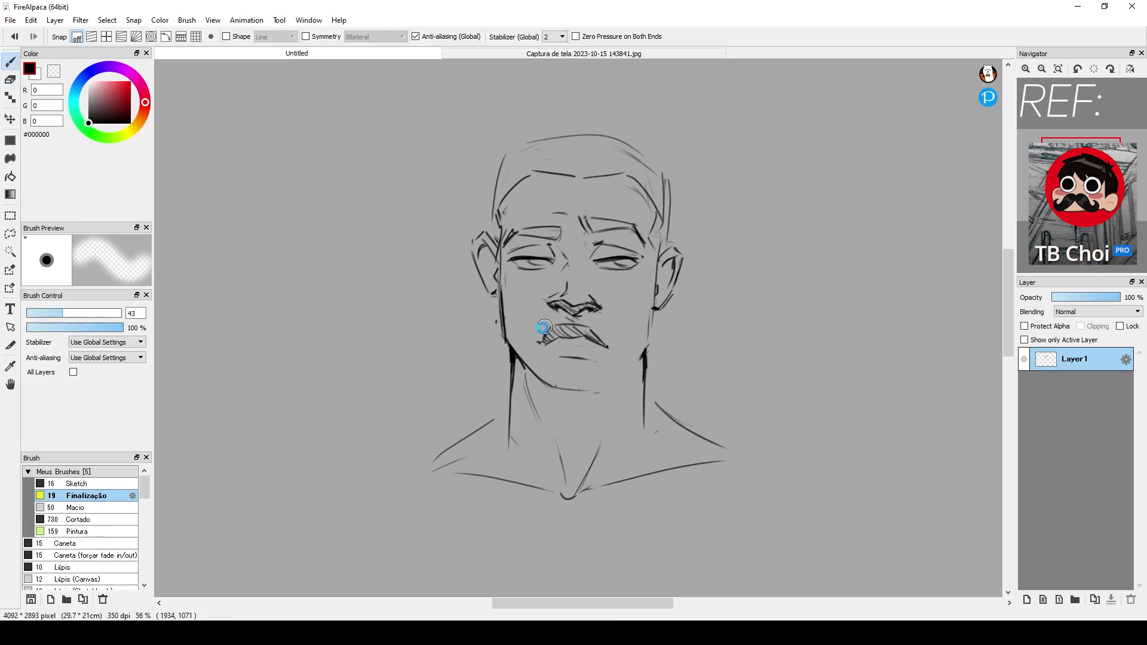
Erase the chin and lower right-hand jaw lines, and add a faint diagonal cheekbone line on the right-hand cheek
key("e")
mouse_move(606, 397)
left_mouse_down()
mouse_move(576, 392)
mouse_move(604, 402)
left_mouse_up()
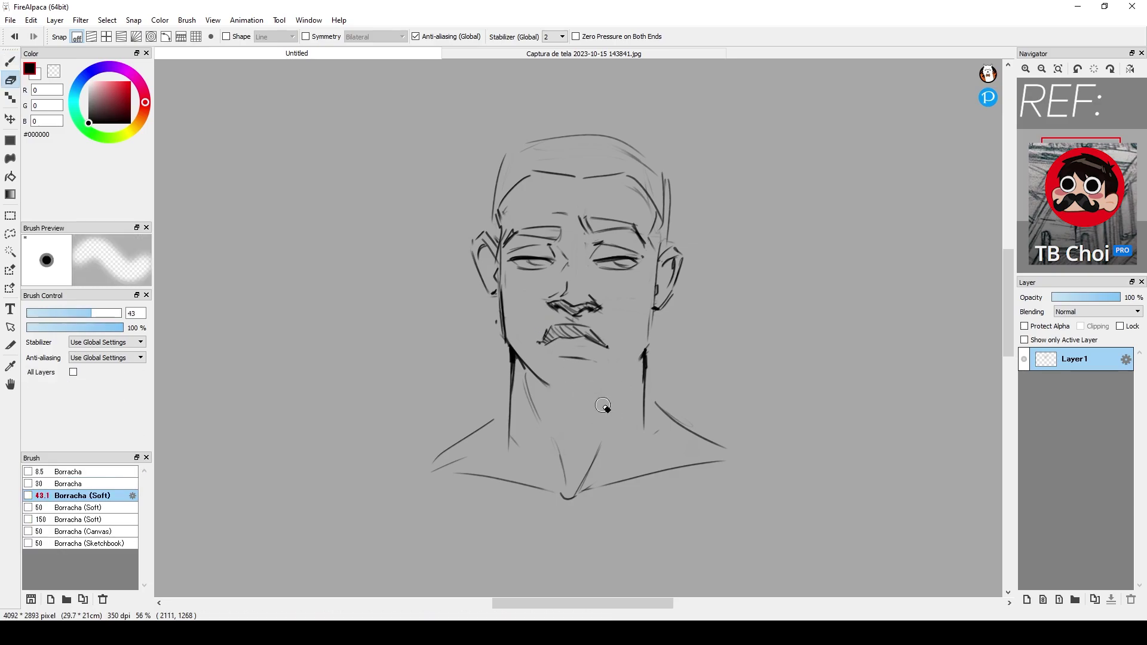
key("b")
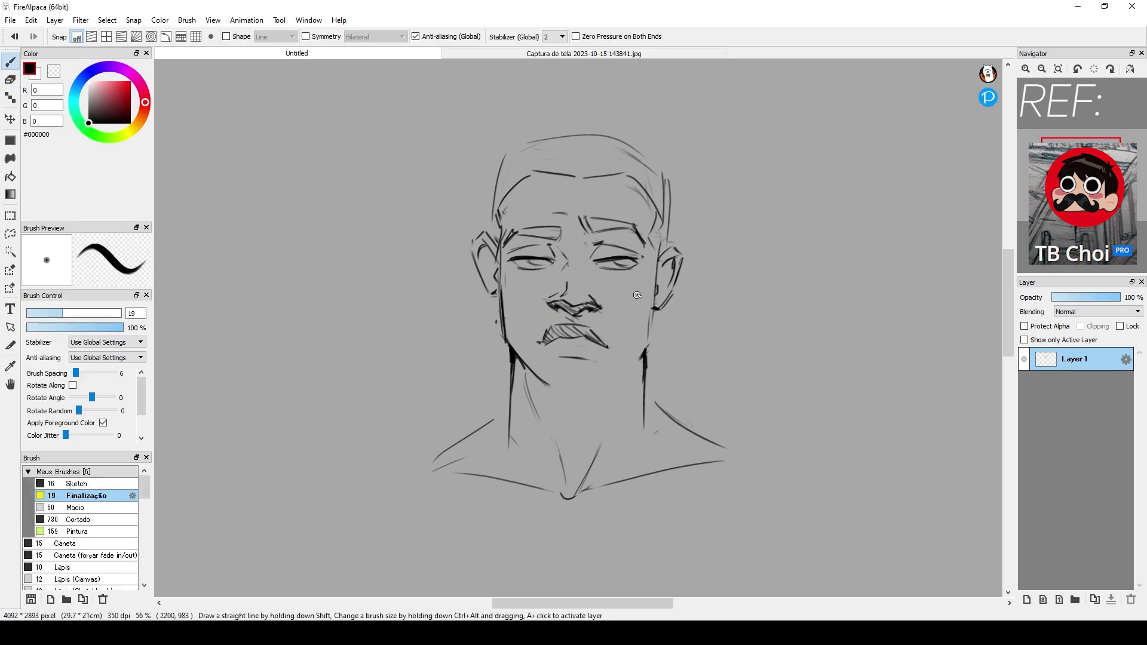
key("e")
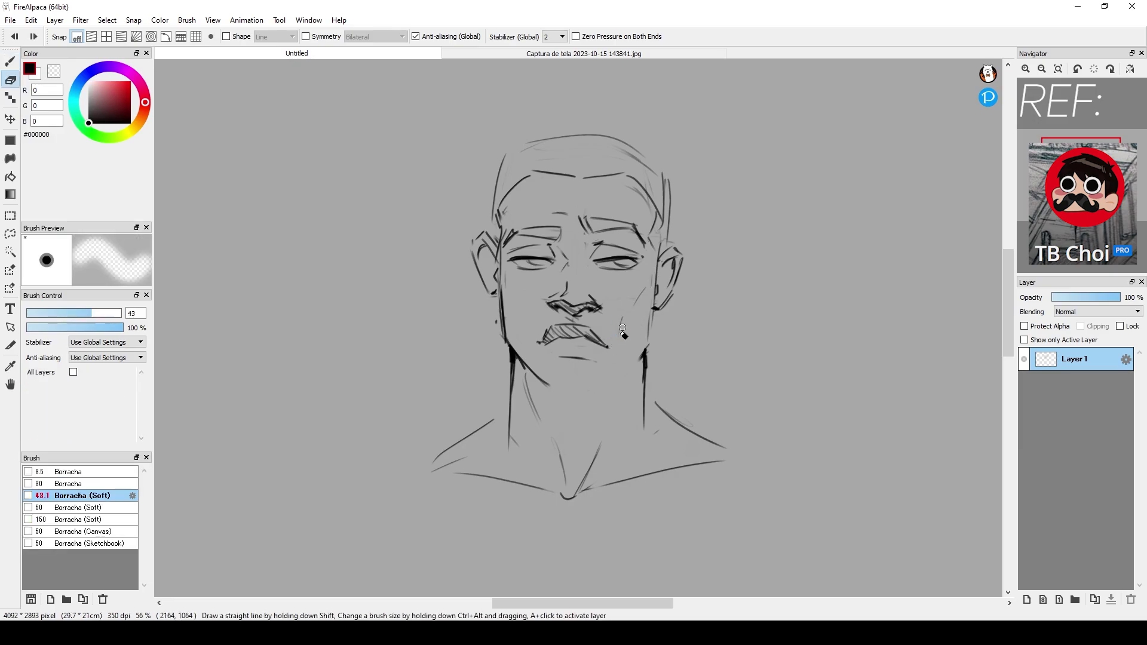
key("b")
key("ctrl+z")
Redraw the chin as a shallow curve and connect it to both jaw corners with sloping lines
mouse_move(605, 386)
left_mouse_down()
mouse_move(547, 381)
mouse_move(588, 388)
left_mouse_up()
key("e")
key("b")
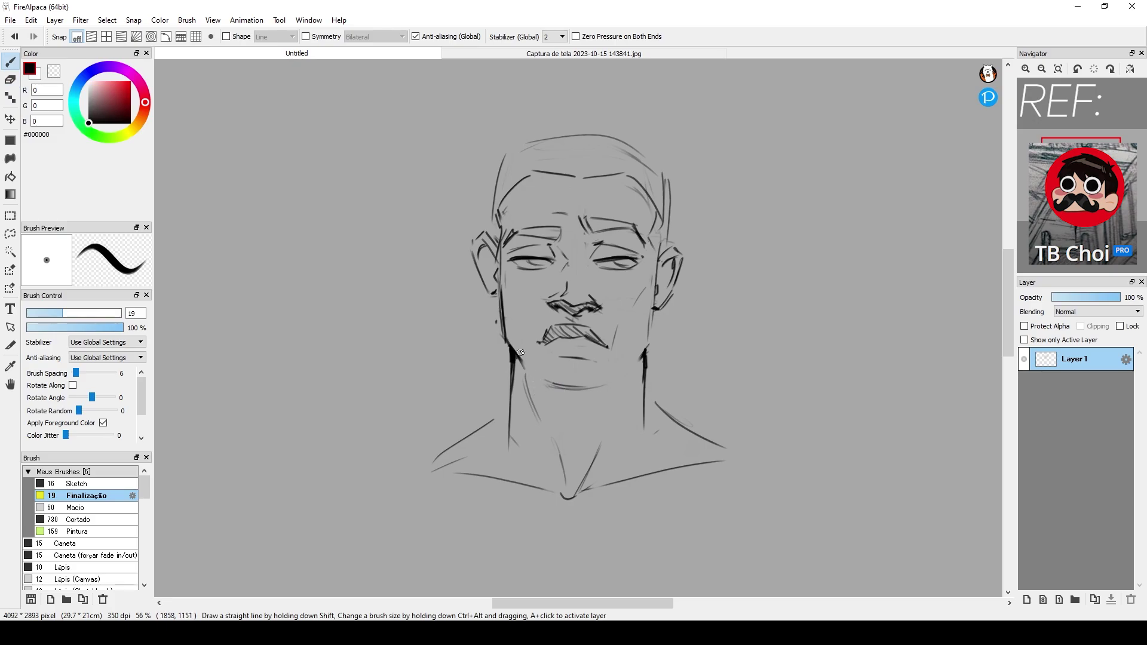
mouse_move(517, 352)
left_mouse_down()
mouse_move(565, 385)
mouse_move(554, 387)
left_mouse_up()
left_click_drag(646, 345, 585, 395)
Erase the stray mark in the middle of the forehead and sketch a small wrinkle arc above the right-hand eyebrow
key("e")
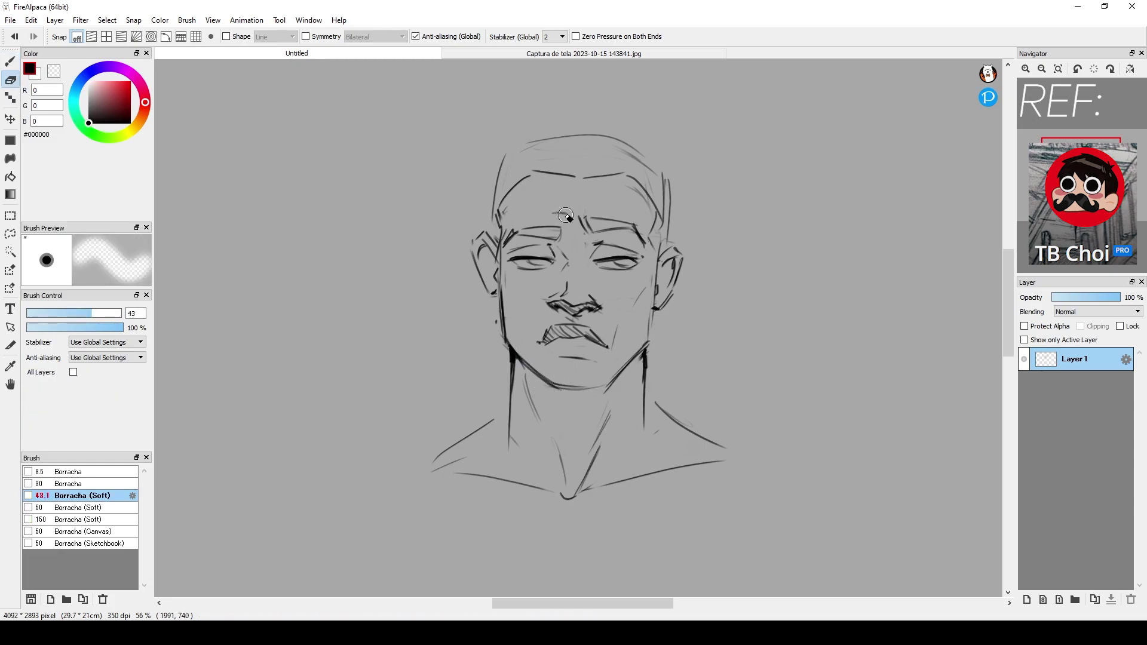
key("b")
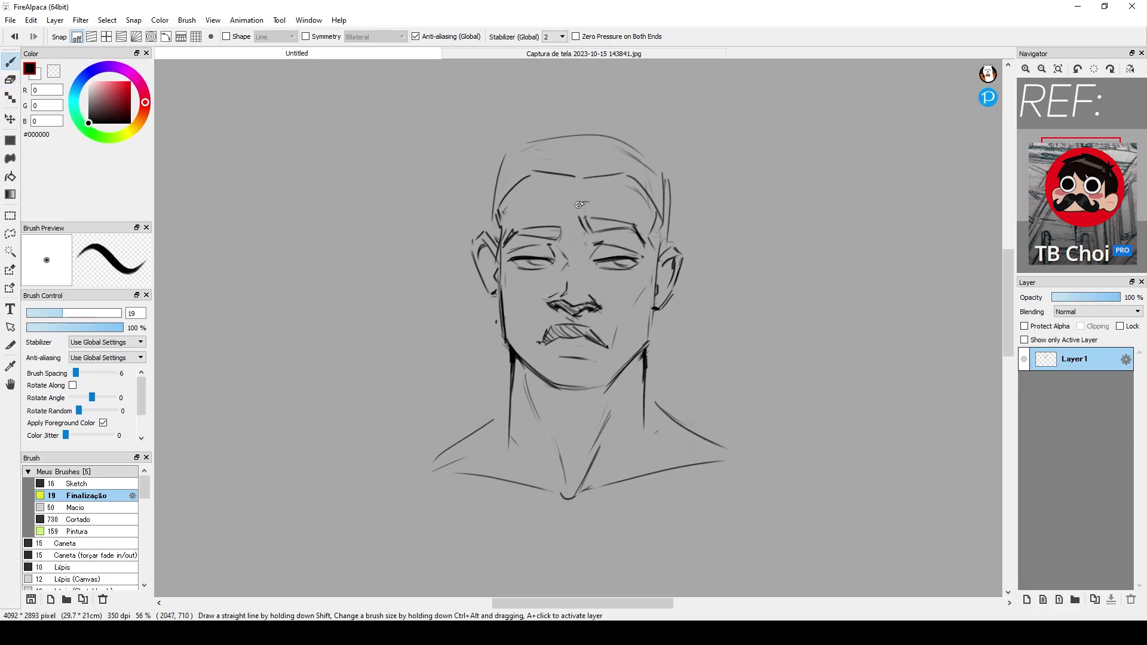
mouse_move(608, 200)
left_mouse_down()
mouse_move(619, 240)
mouse_move(623, 189)
mouse_move(599, 204)
mouse_move(613, 212)
left_mouse_up()
key("ctrl+z")
key("ctrl+z")
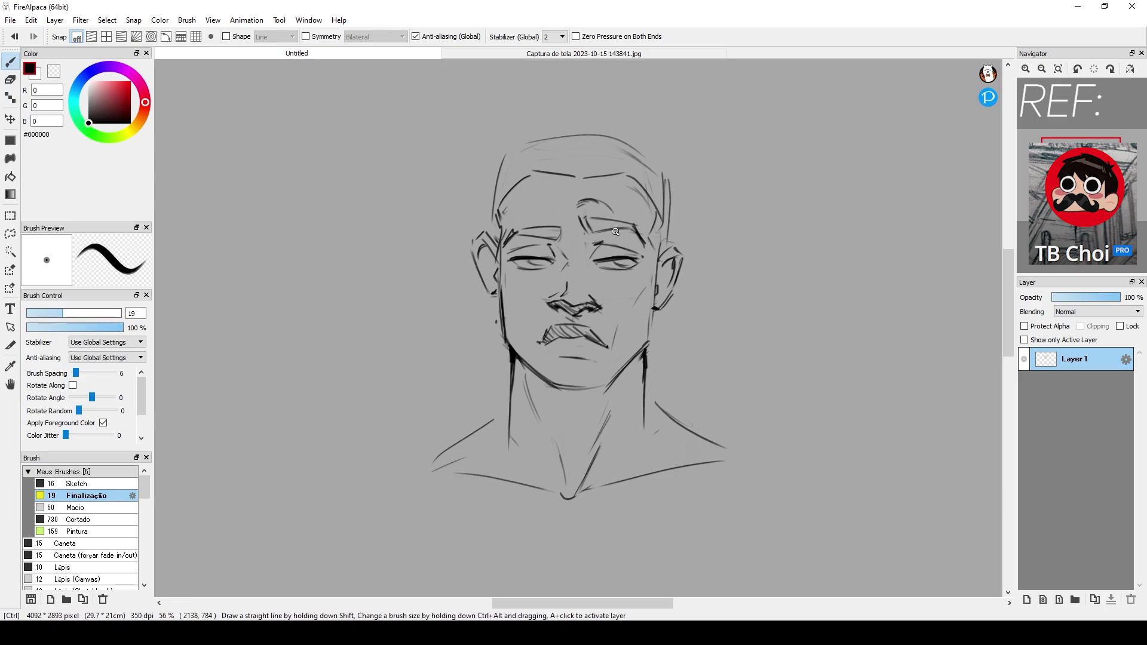
key("ctrl+z")
key("ctrl+z")
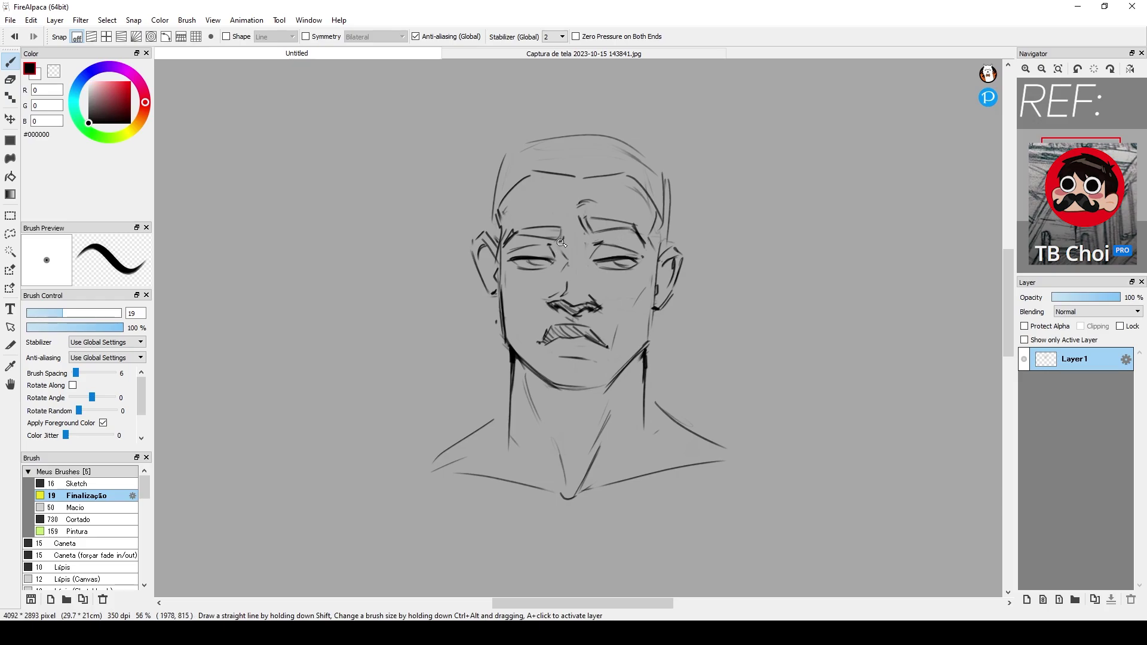
Add a dark frown crease at the left-hand eyebrow's inner end and reinforce the skull outline on the upper right-hand side
mouse_move(562, 215)
left_mouse_down()
mouse_move(576, 257)
mouse_move(551, 245)
left_mouse_up()
key("ctrl+z")
key("ctrl+z")
key("e")
key("b")
left_click_drag(632, 154, 654, 163)
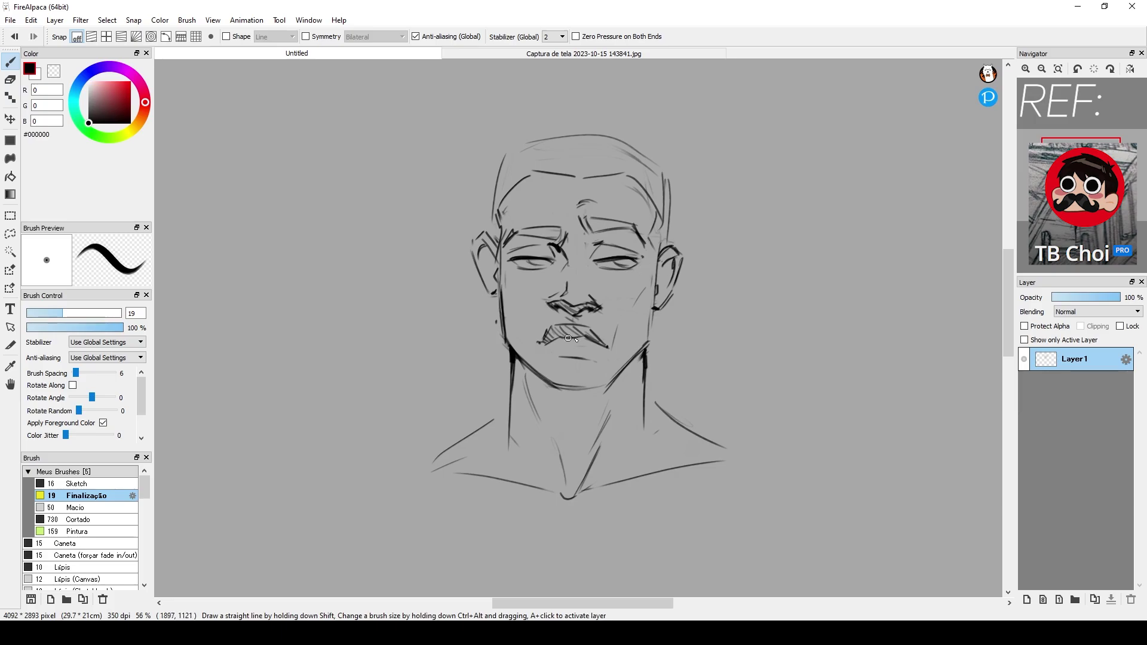
Try redrawing the mouth with a bolder upper lip, dark corners and a fuller lower lip
key("e")
key("b")
left_click_drag(585, 324, 607, 346)
key("e")
key("b")
key("e")
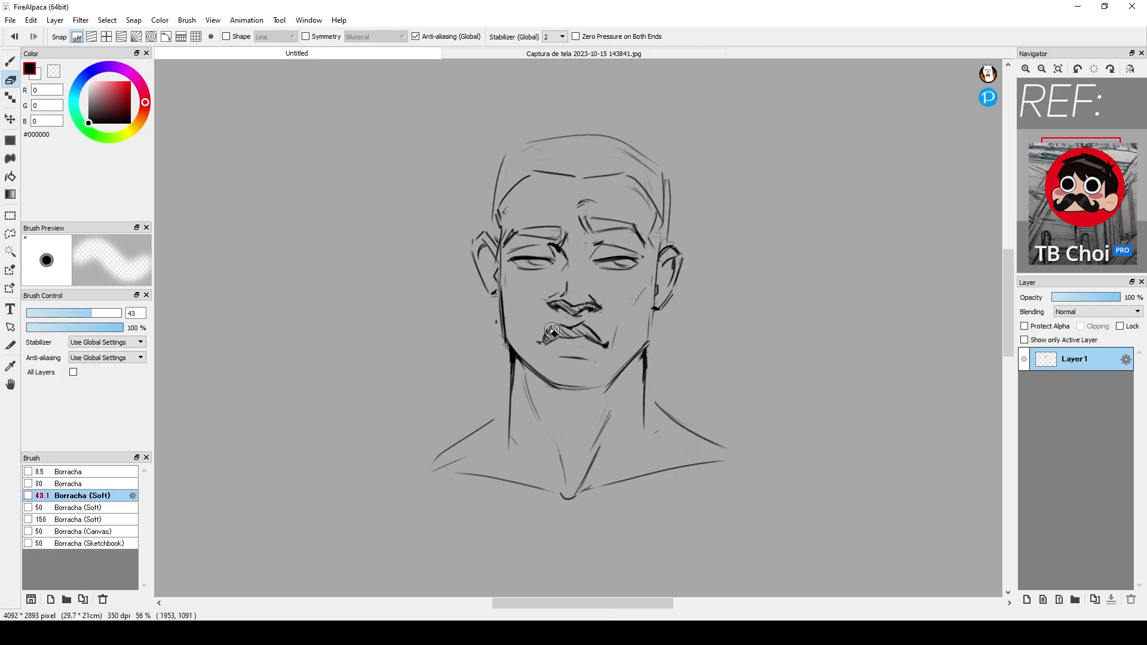
key("b")
key("e")
key("b")
key("e")
key("b")
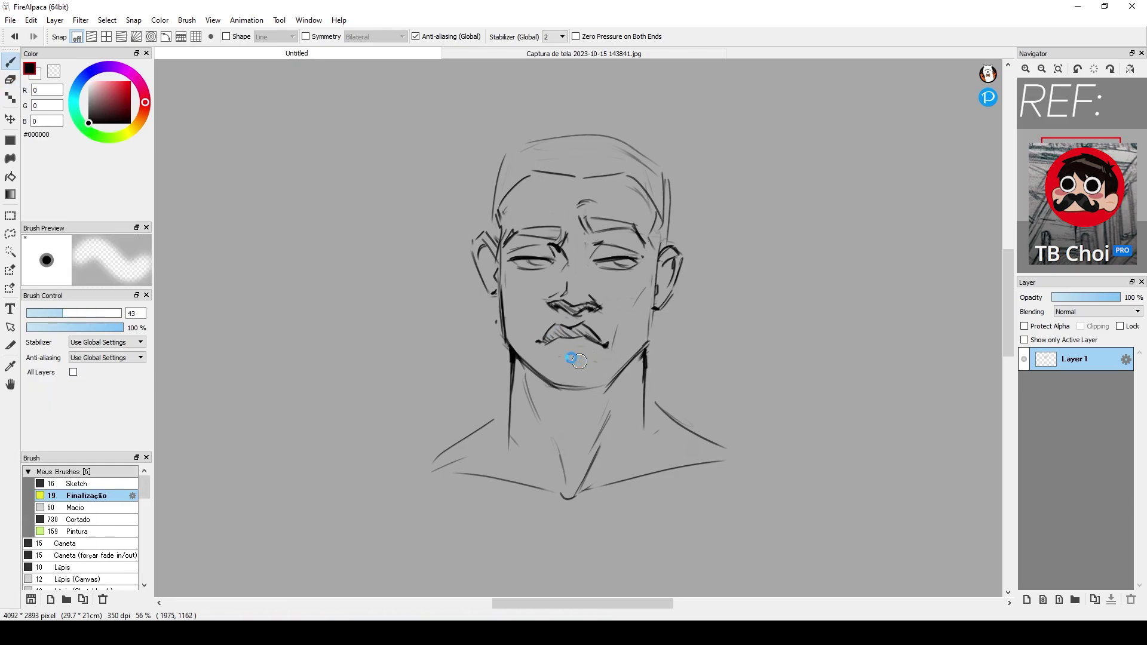
mouse_move(603, 353)
left_mouse_down()
mouse_move(556, 353)
mouse_move(609, 359)
left_mouse_up()
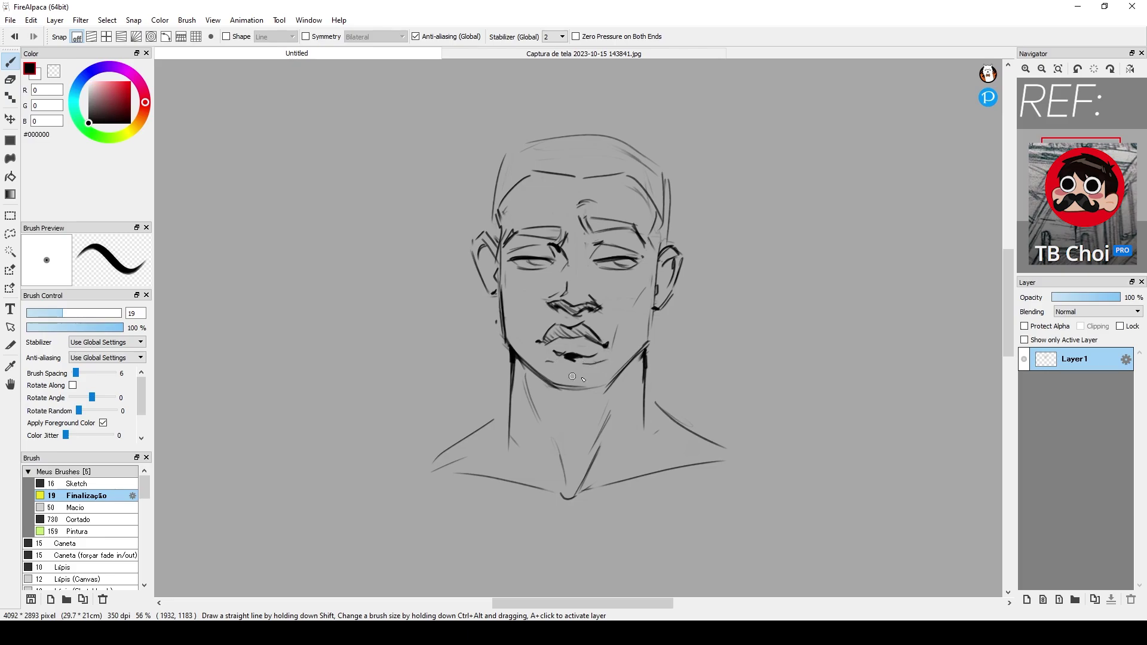
Undo the strokes of the mouth redraw
key("ctrl+z")
key("ctrl+z")
key("ctrl+z")
key("ctrl+z")
key("ctrl+z")
key("ctrl+z")
key("ctrl+z")
key("ctrl+z")
key("ctrl+z")
key("ctrl+z")
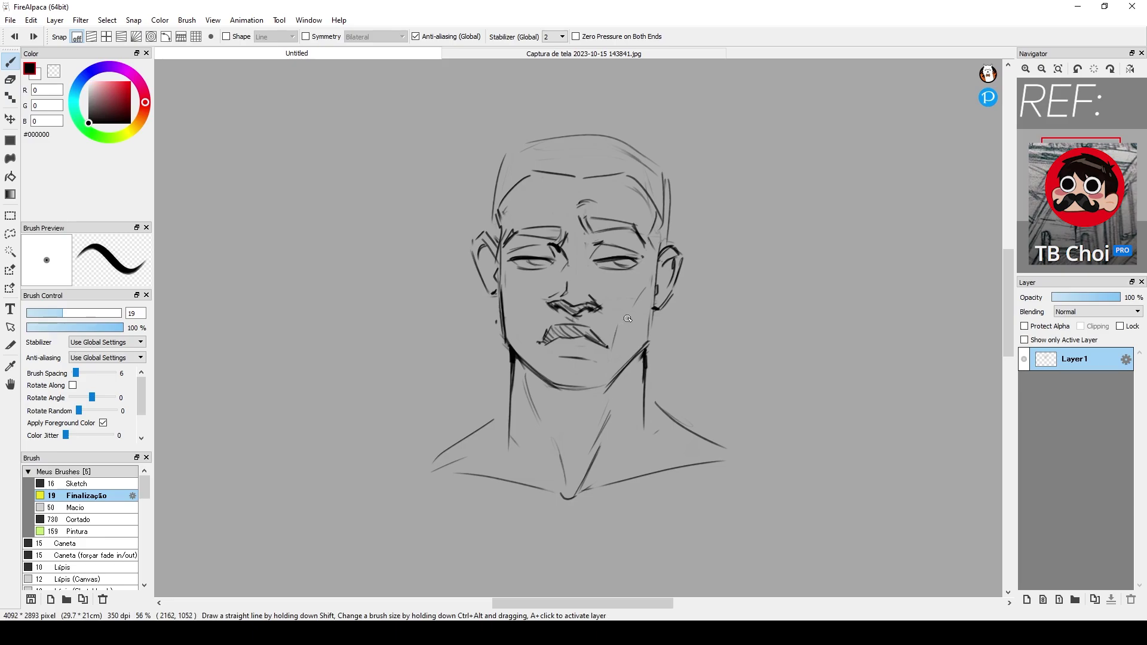
Clean up below the nose and close its underside with a curved line between the nostrils
key("e")
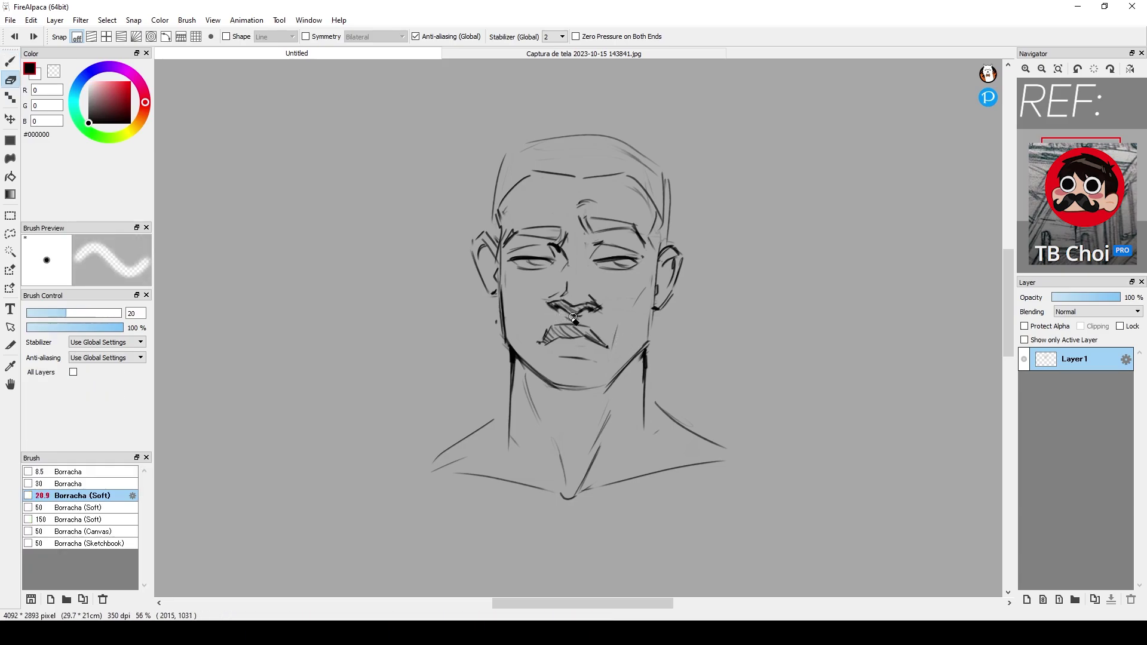
key("b")
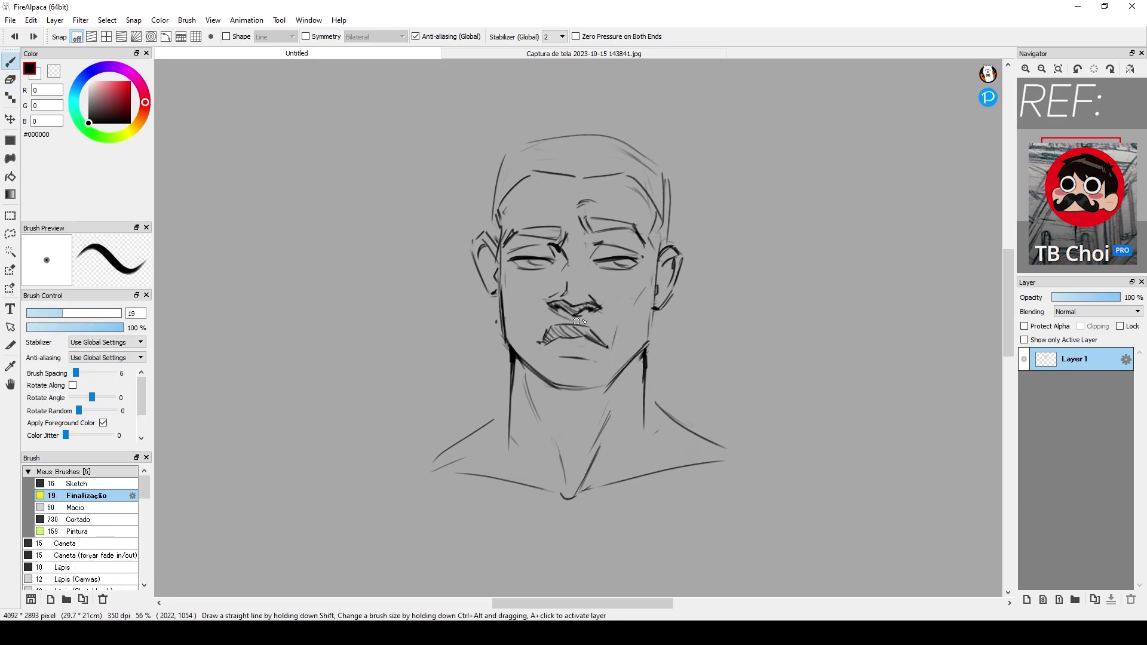
left_click_drag(566, 319, 594, 317)
Draw the sloping trapezius lines from the neck to both shoulders and clean up the left-hand shoulder tip
left_click_drag(510, 401, 465, 443)
left_click_drag(646, 393, 726, 460)
key("e")
mouse_move(442, 468)
left_mouse_down()
mouse_move(465, 459)
mouse_move(456, 470)
left_mouse_up()
key("b")
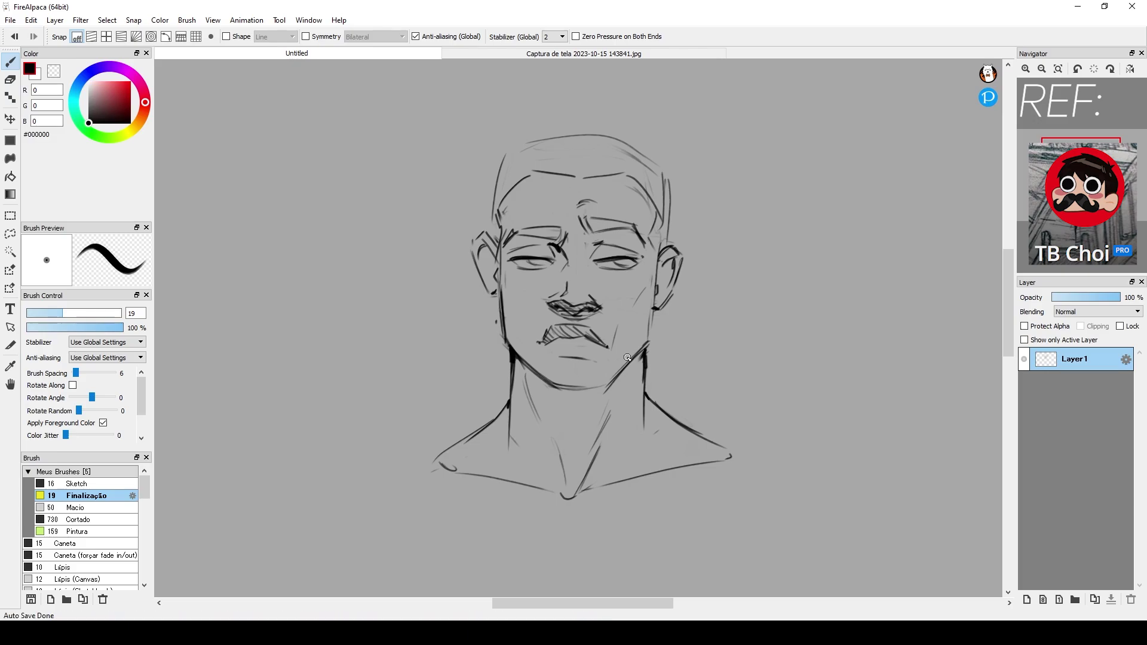
Thicken the left-hand jaw corner and add short contour lines on the left-hand cheek and beside the mouth
key("e")
key("b")
left_click_drag(502, 336, 515, 356)
key("e")
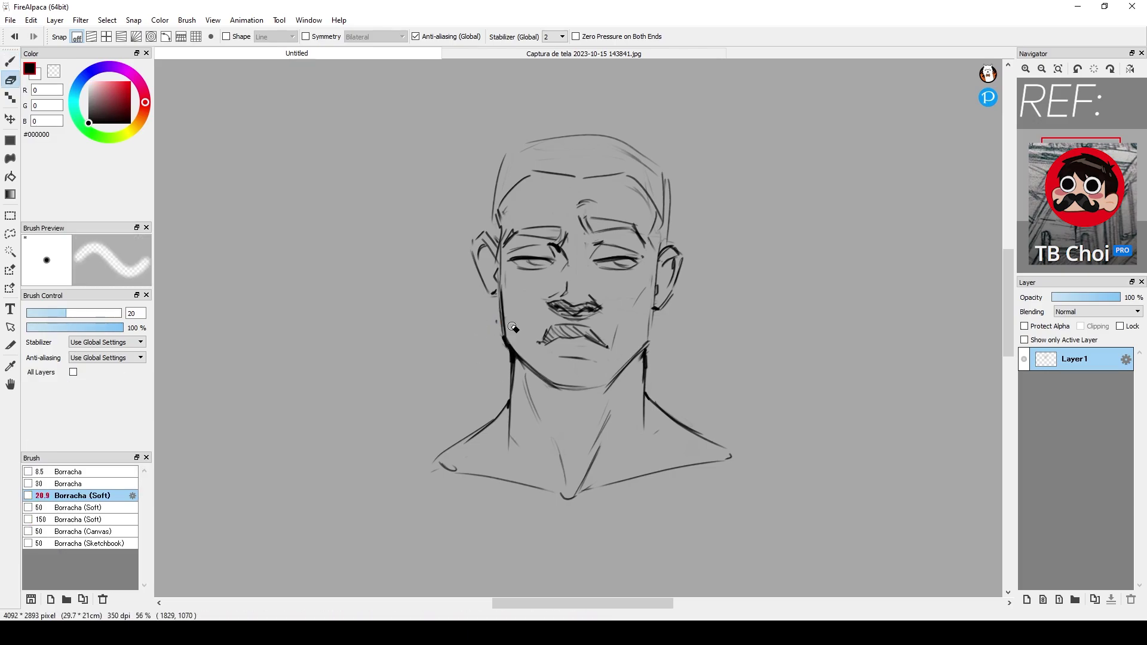
key("b")
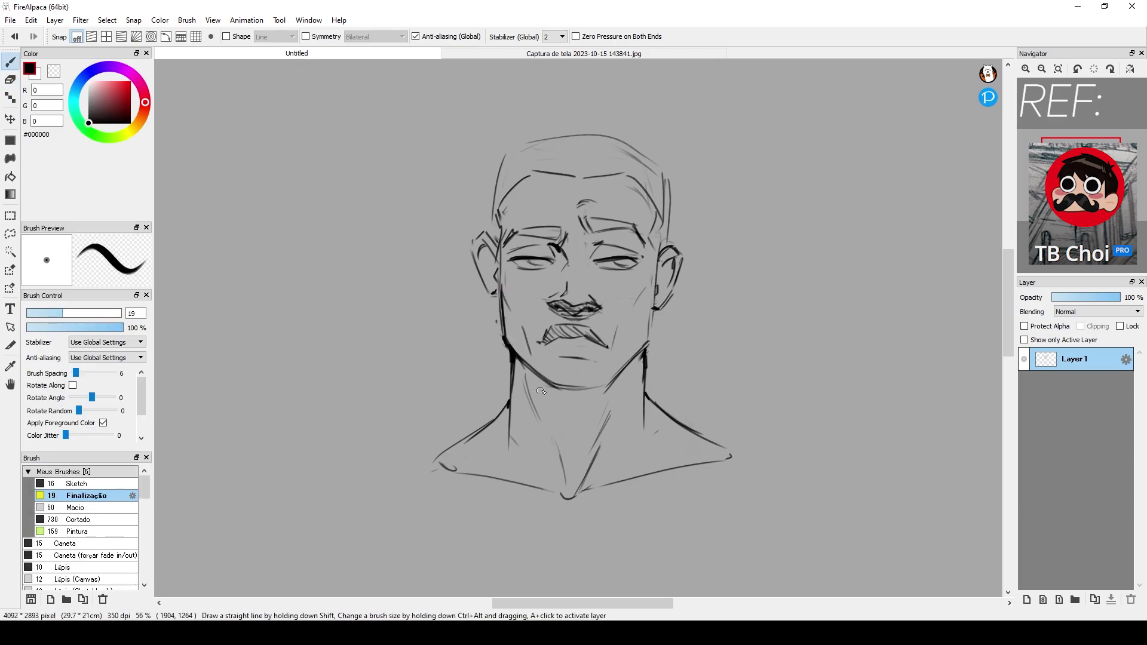